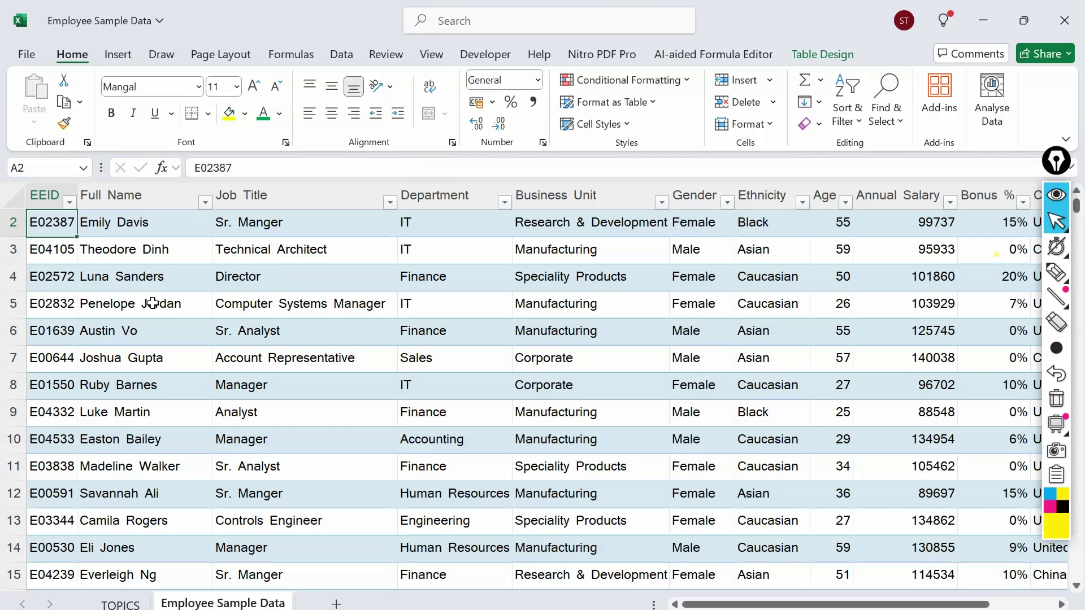
Step: Review the pivot chart topic list on the TOPICS sheet and return to the Employee Sample Data sheet
click(119, 603)
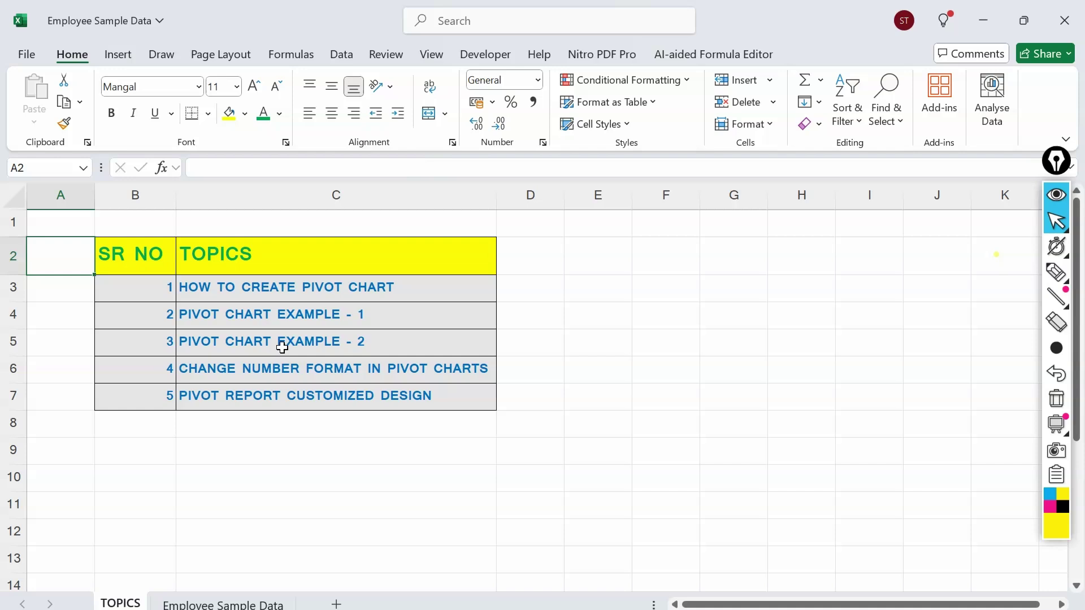
click(223, 603)
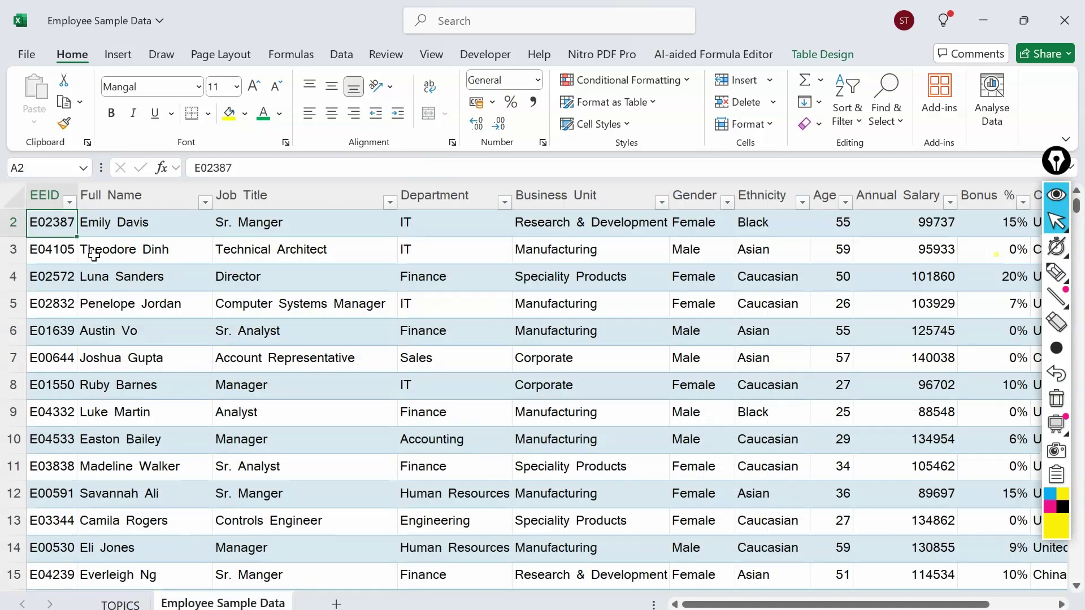
Step: Insert a combined PivotChart and PivotTable from the EMPLOYEE table on a new worksheet
click(48, 195)
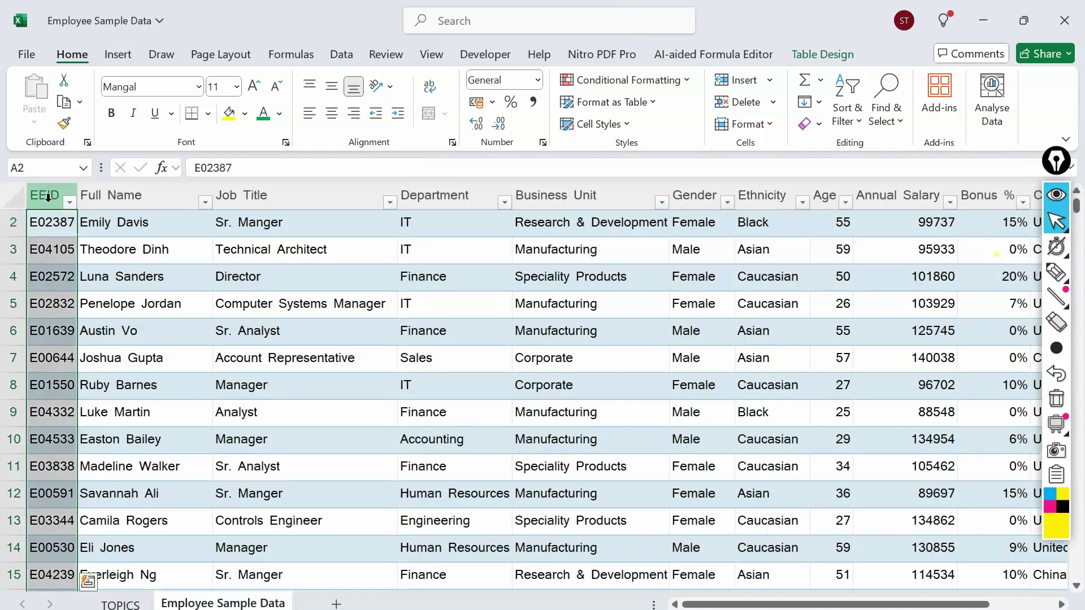
click(48, 219)
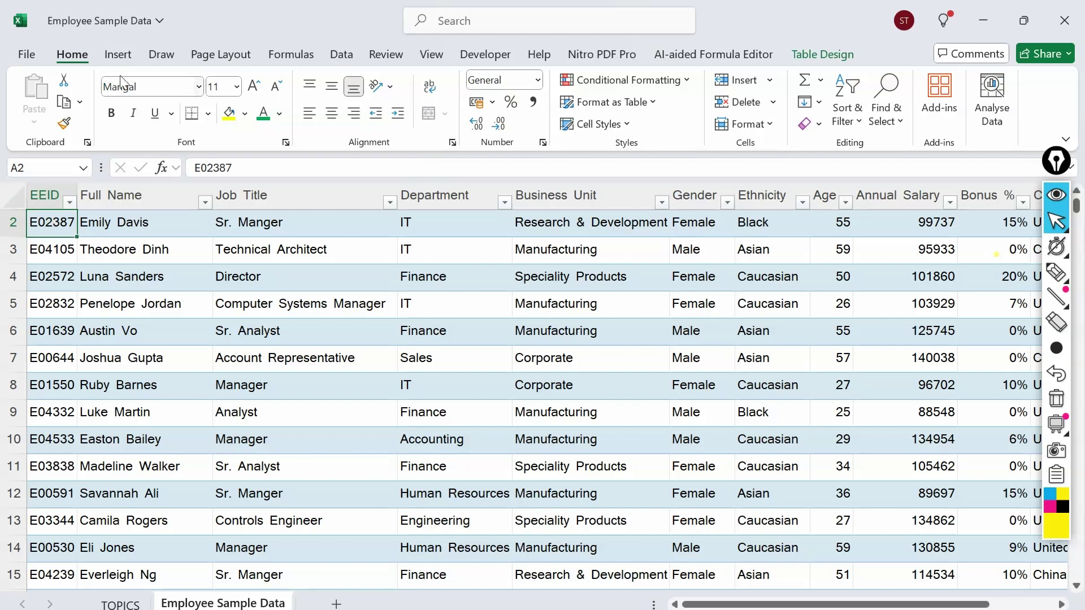
click(117, 54)
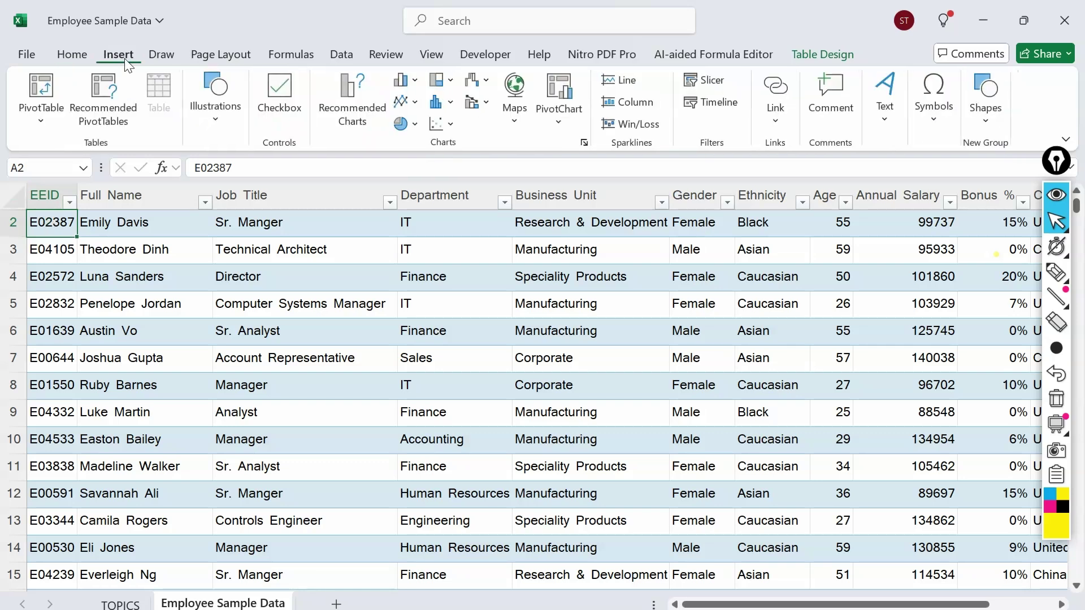
click(561, 124)
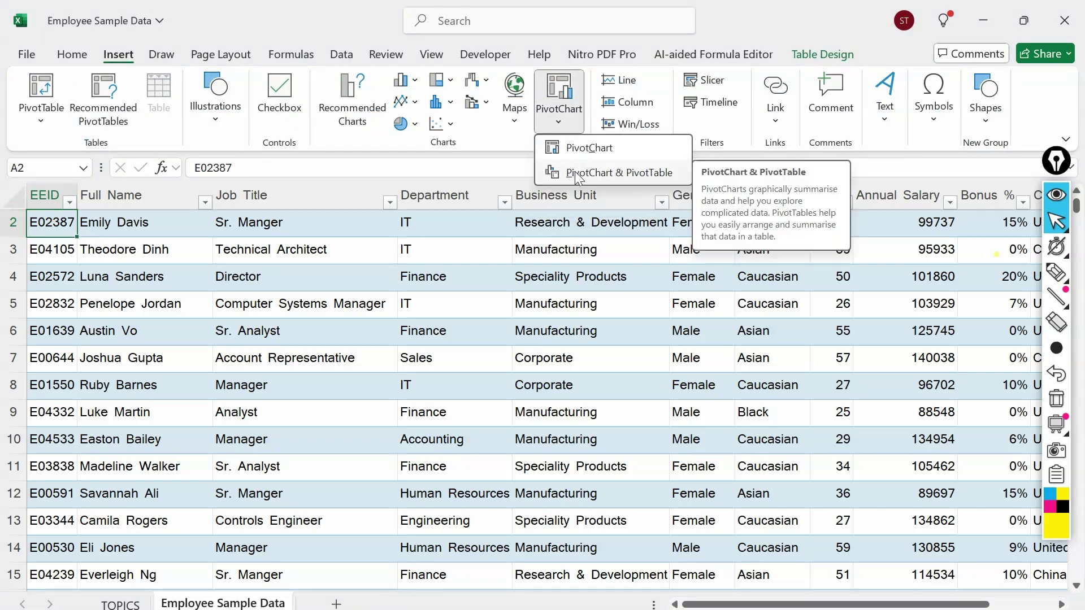
click(576, 173)
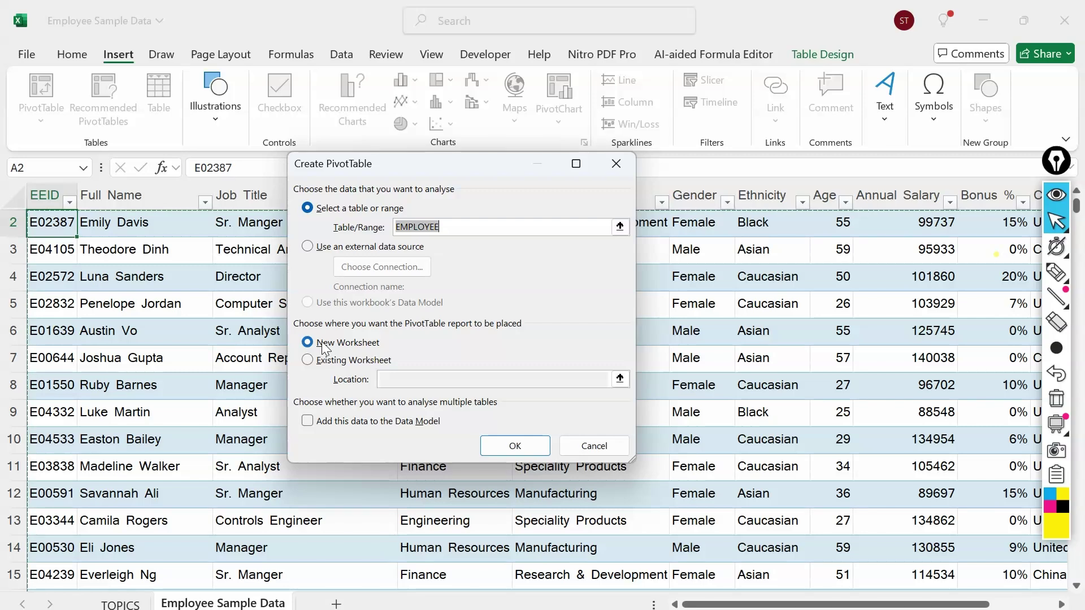
click(517, 446)
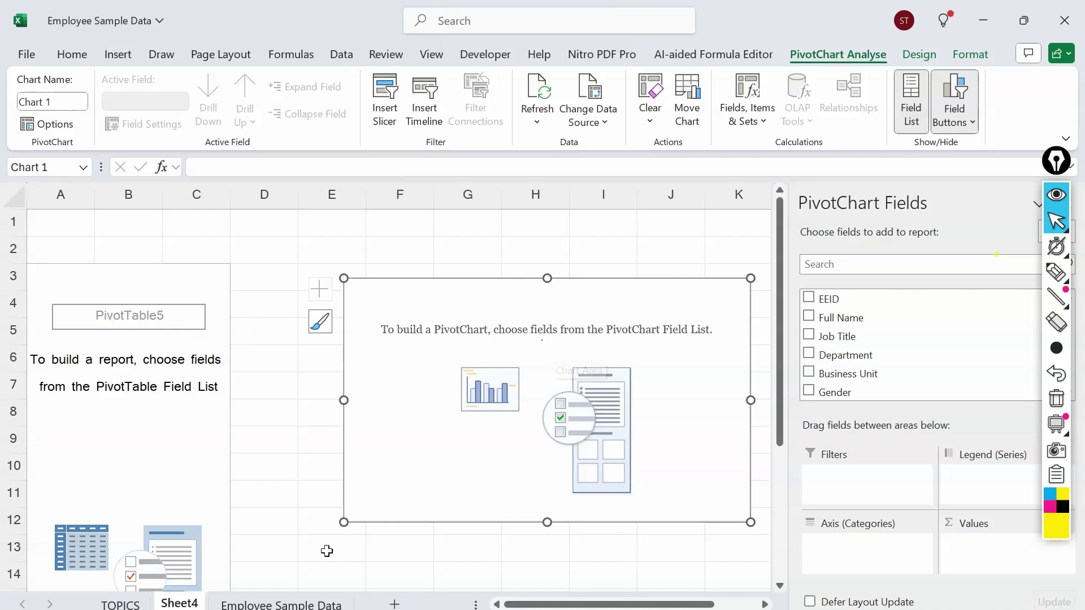
Step: Build the PivotChart with Gender as the axis category and the count of EEID as the values
click(305, 604)
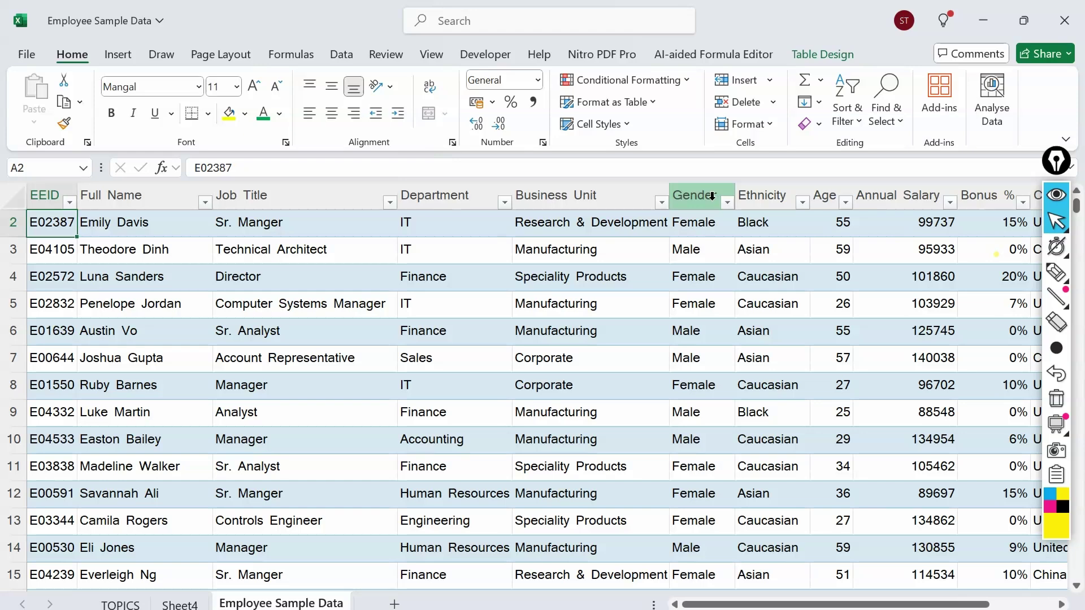
click(180, 604)
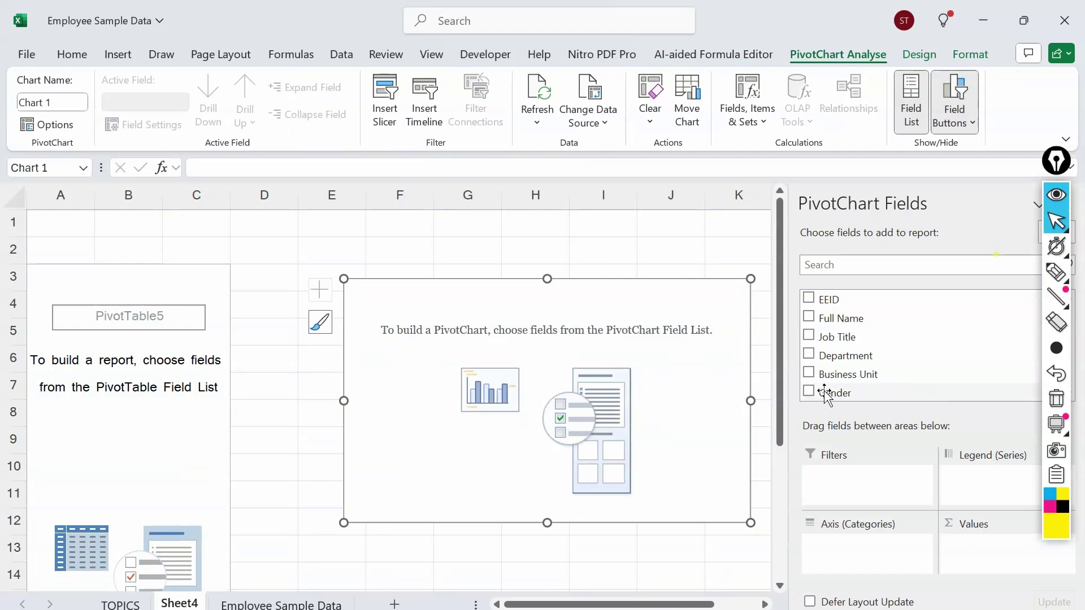
drag(826, 394, 847, 560)
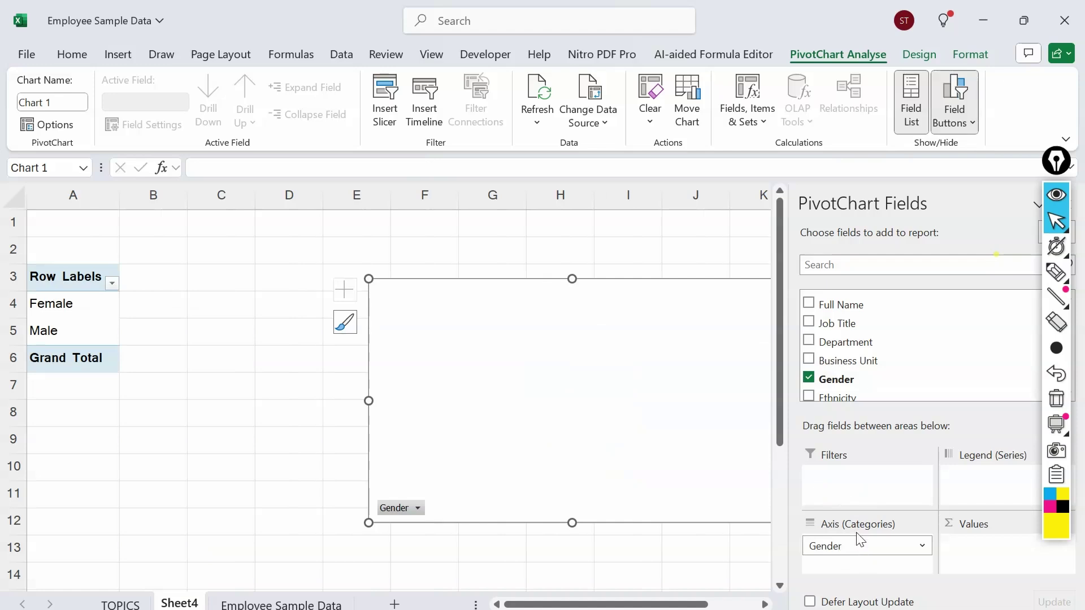
scroll(864, 322, up, 1)
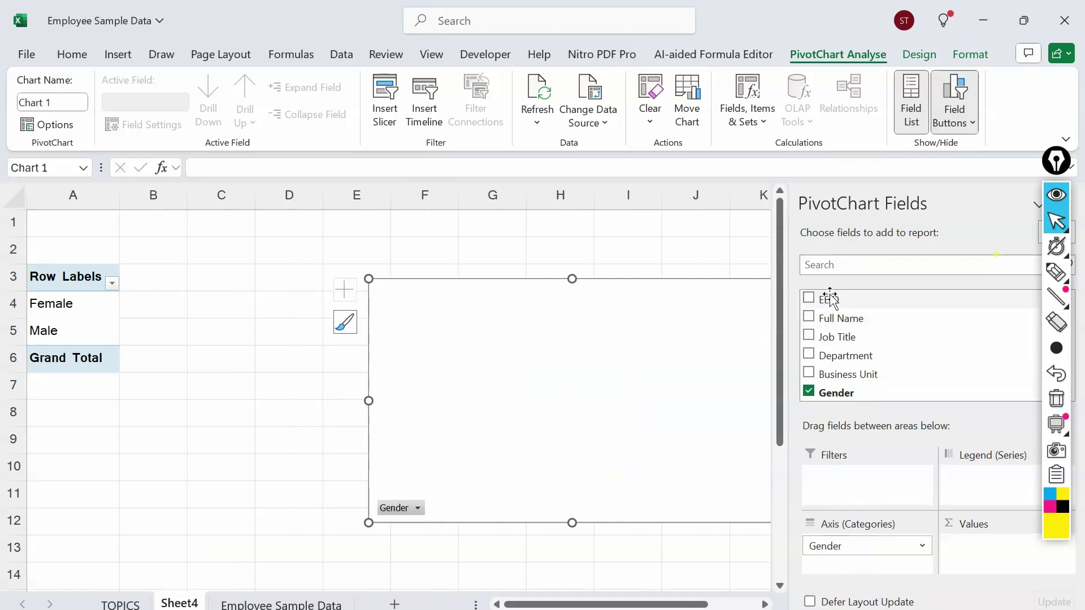
drag(831, 304, 986, 566)
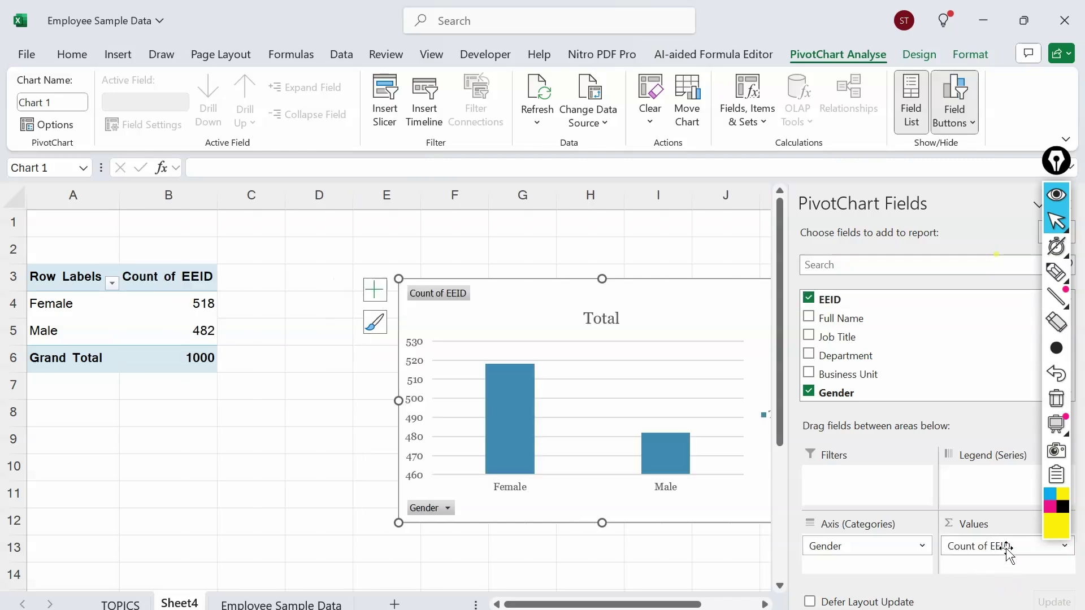
Step: Move the chart closer to the pivot table and add Business Unit as a report filter
drag(635, 300, 504, 282)
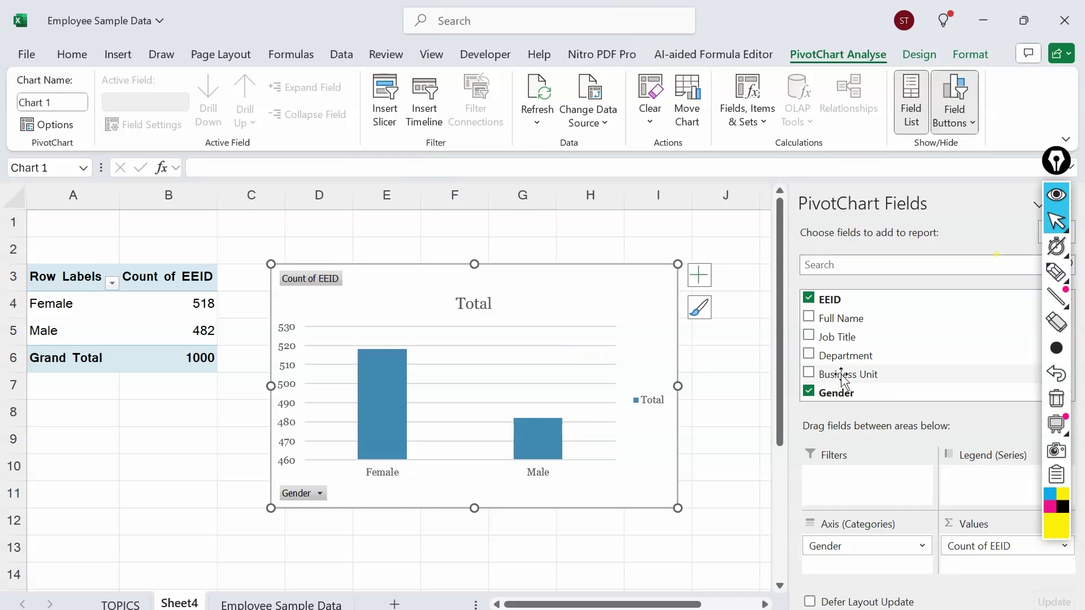
drag(842, 379, 842, 477)
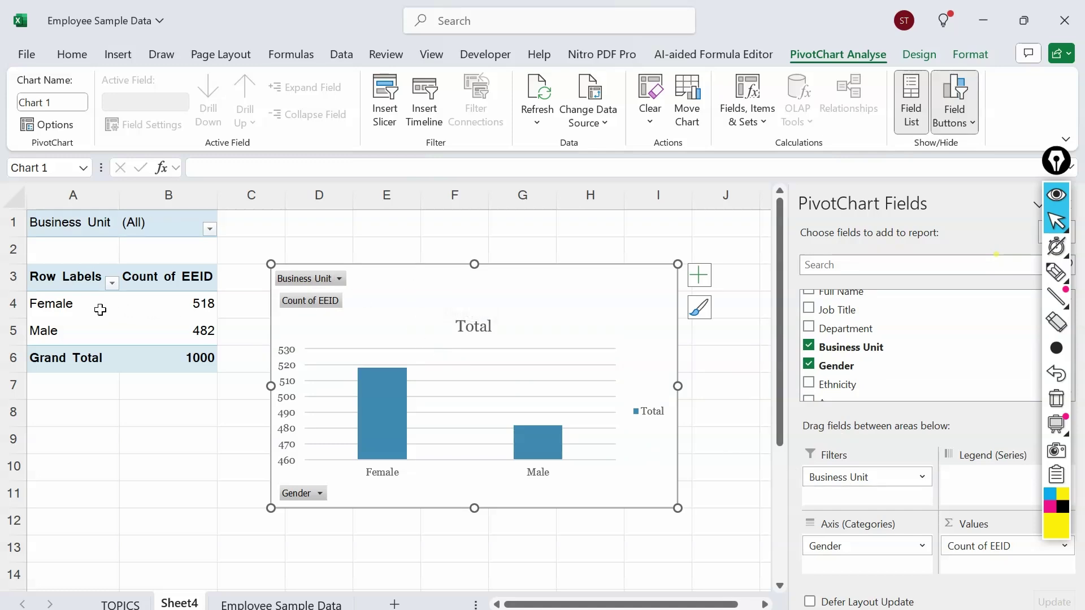
Step: Show the pivot table's Count of EEID values as % of Grand Total
mouse_move(162, 303)
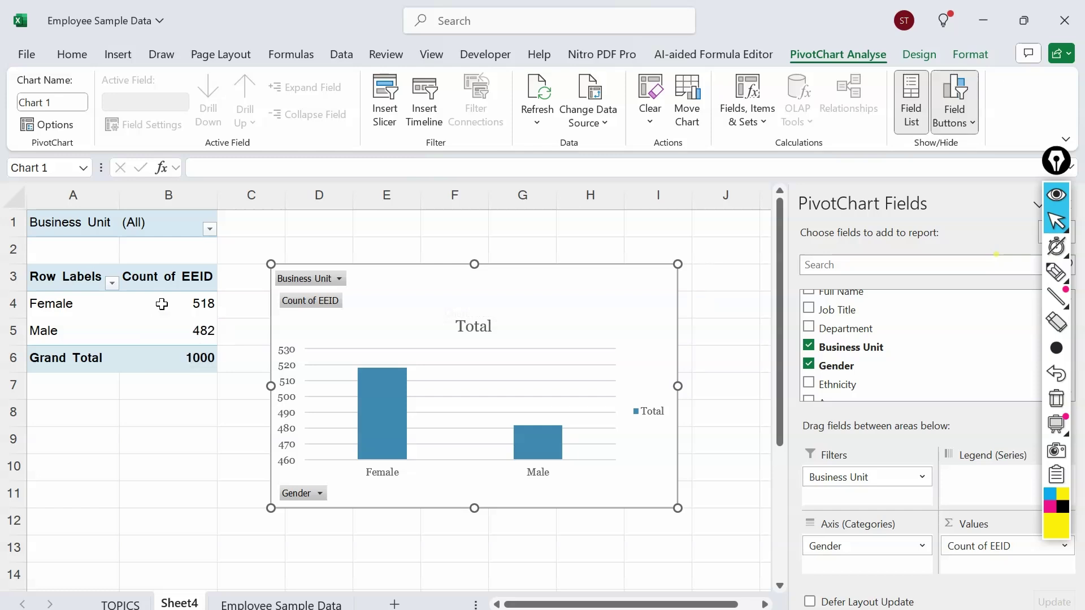
right_click(161, 303)
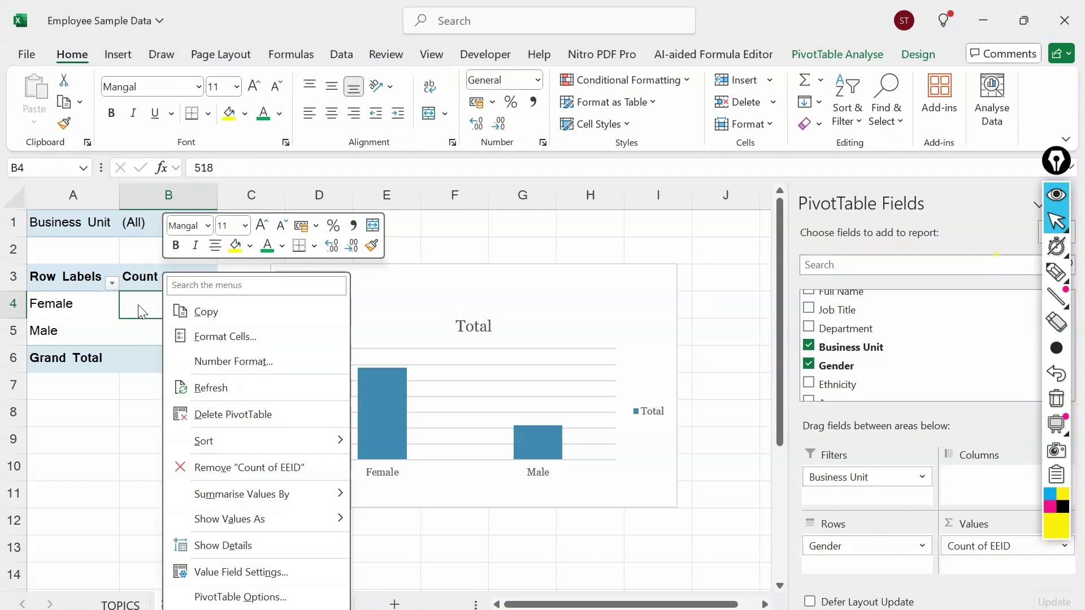
mouse_move(229, 521)
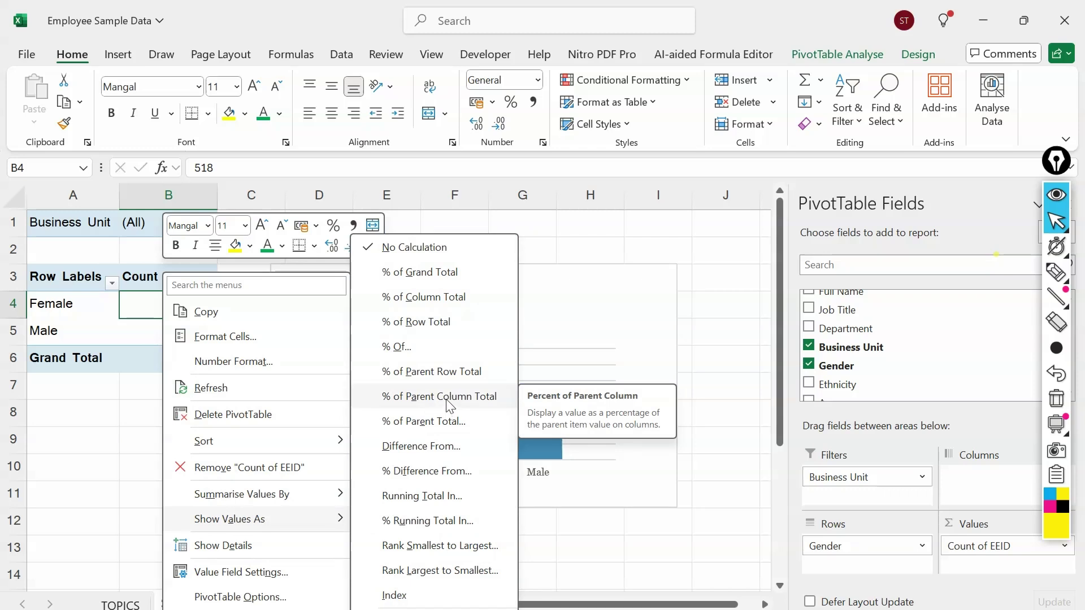
click(436, 273)
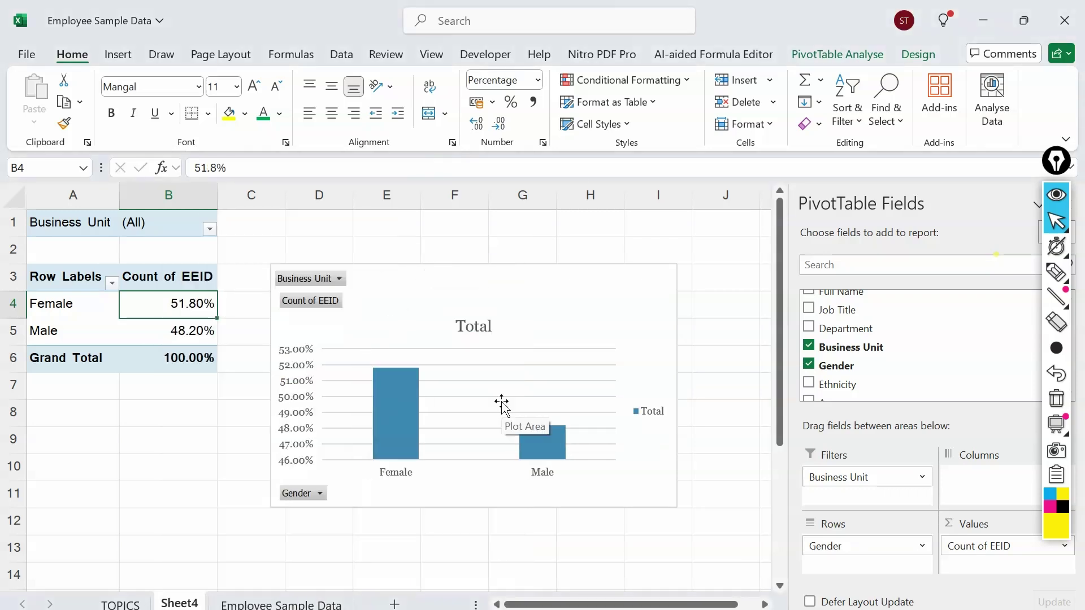
Step: Change the pivot chart's type from clustered column to Pie
click(424, 286)
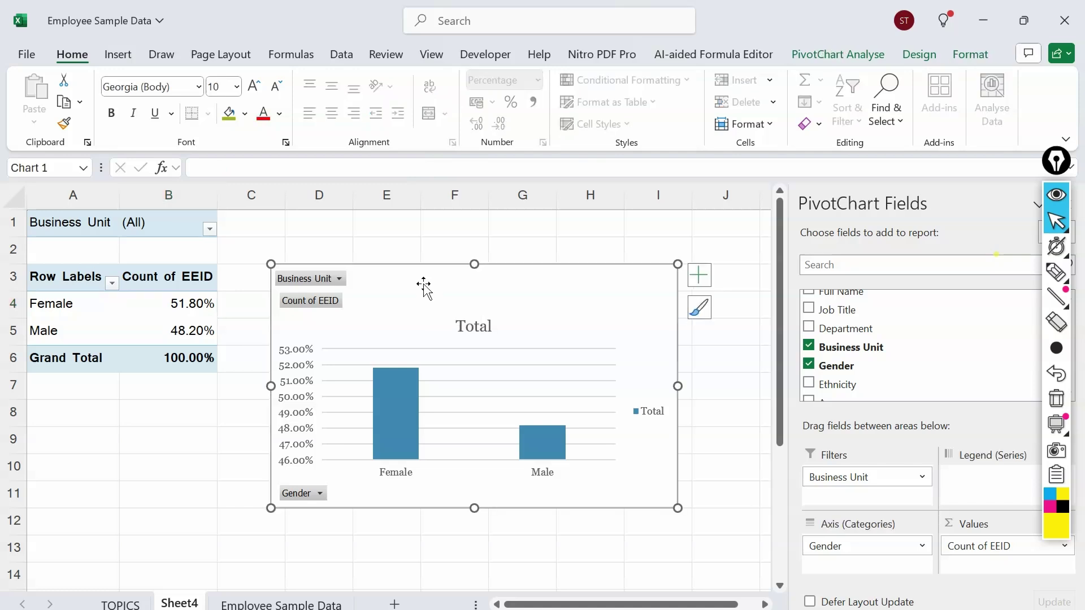
click(916, 54)
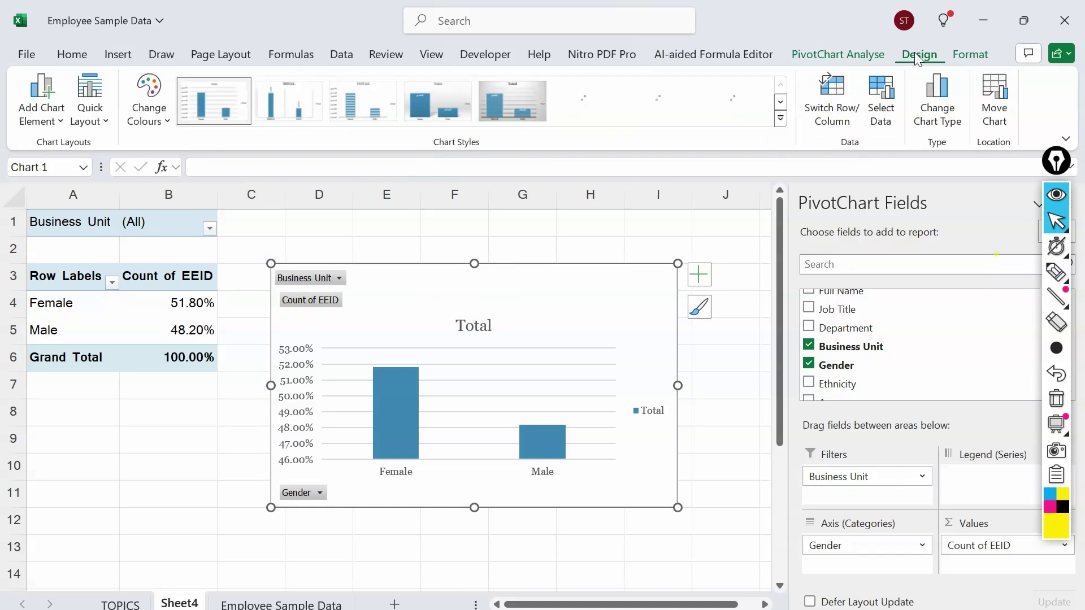
click(936, 123)
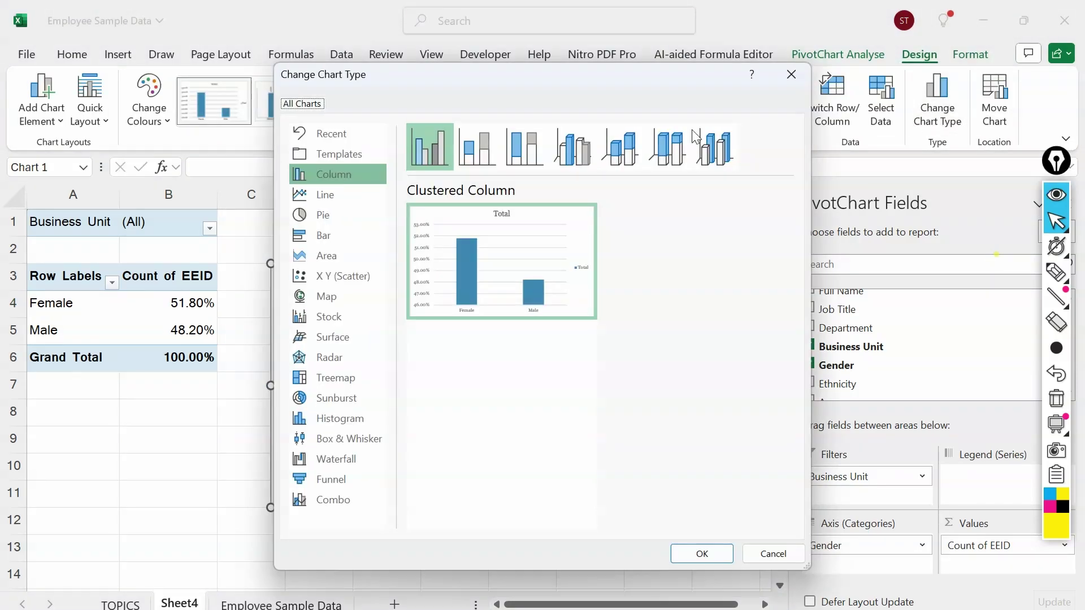
click(330, 214)
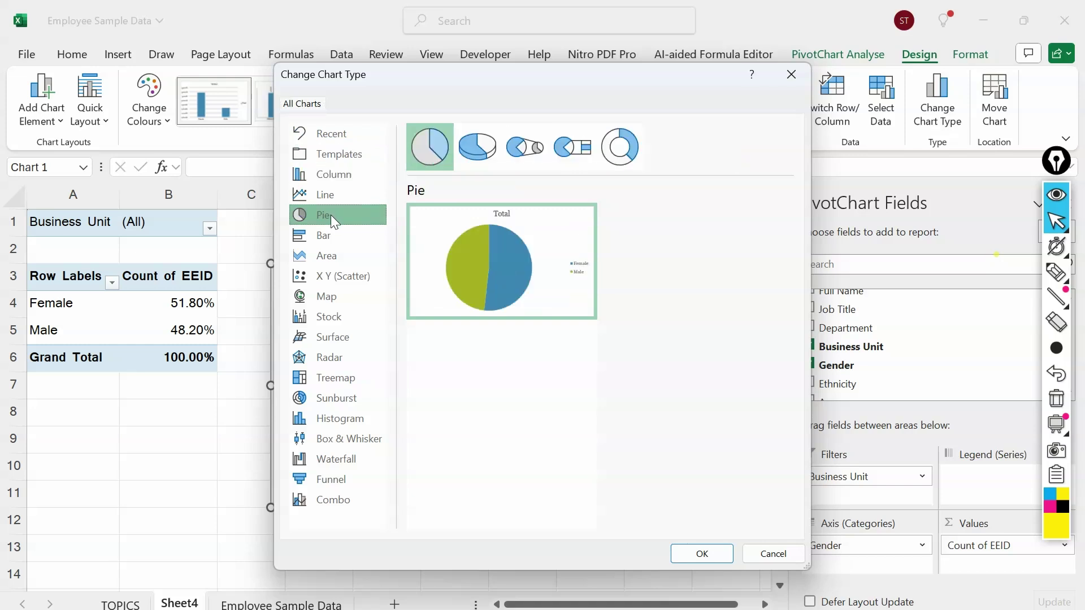
click(702, 554)
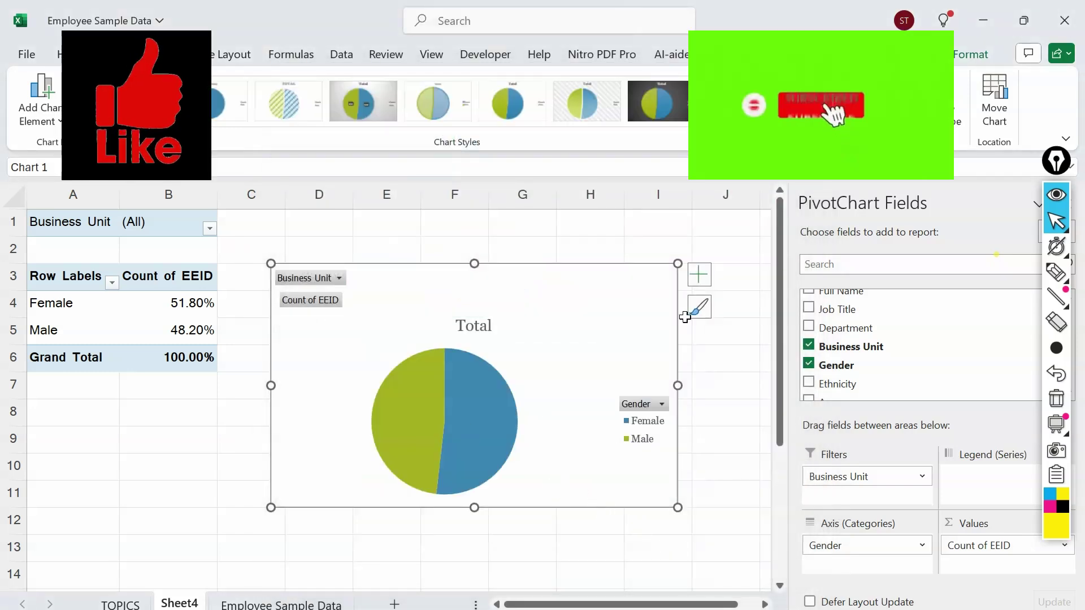
Step: Add data labels to the pie chart's slices and deselect the chart
click(699, 276)
click(736, 319)
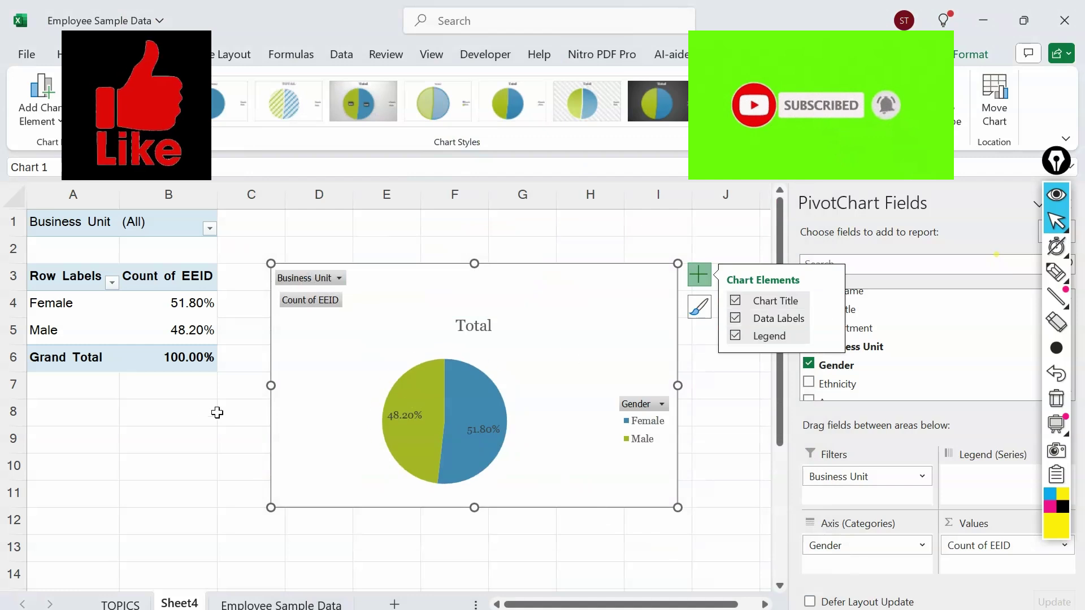
click(163, 446)
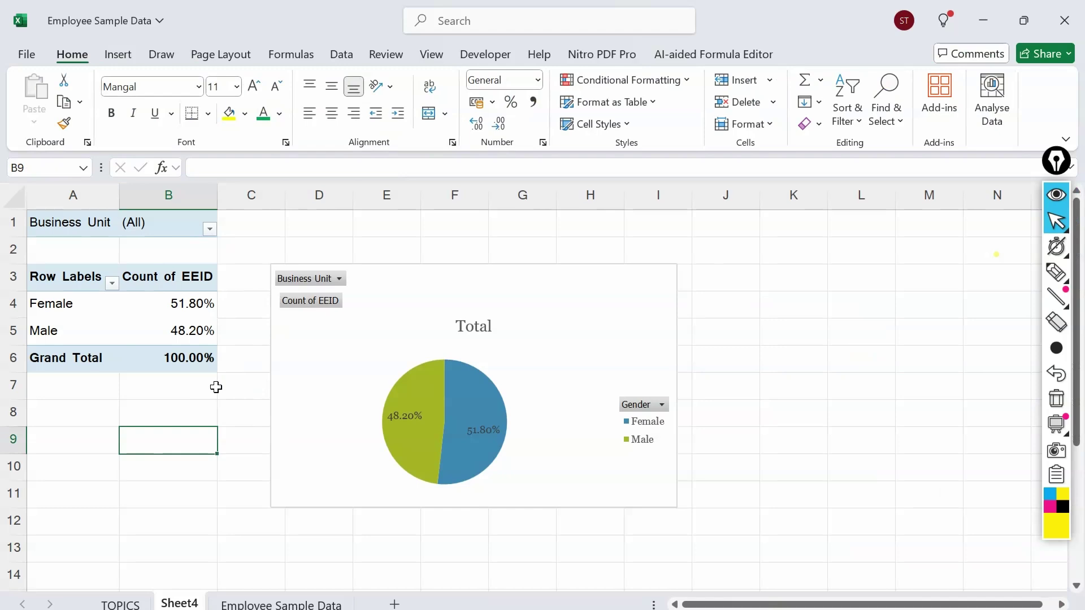
Step: Filter the pivot table's Business Unit to Corporate
click(210, 229)
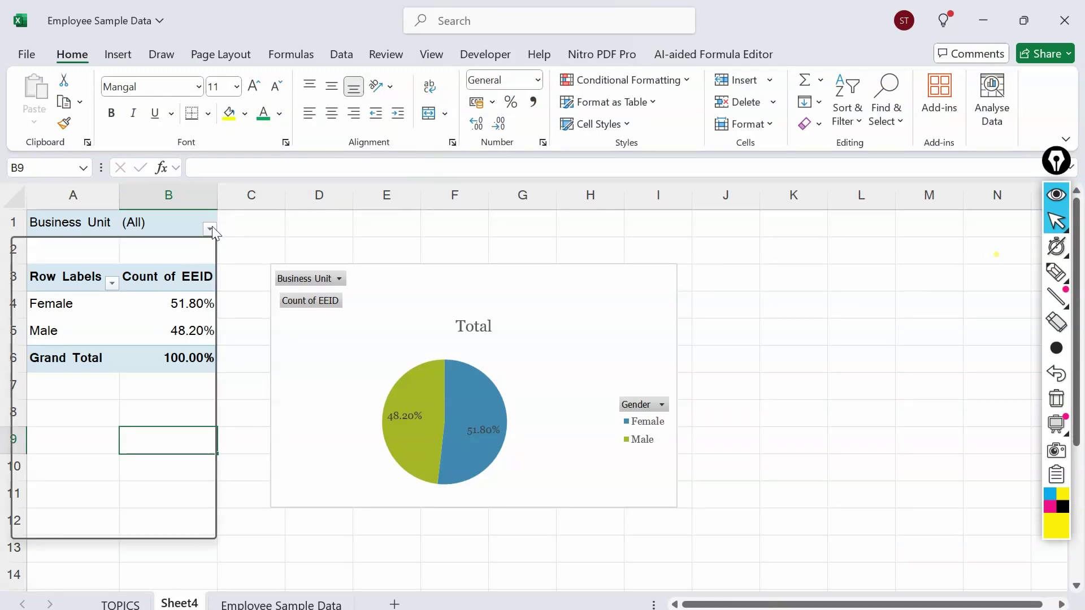
click(57, 288)
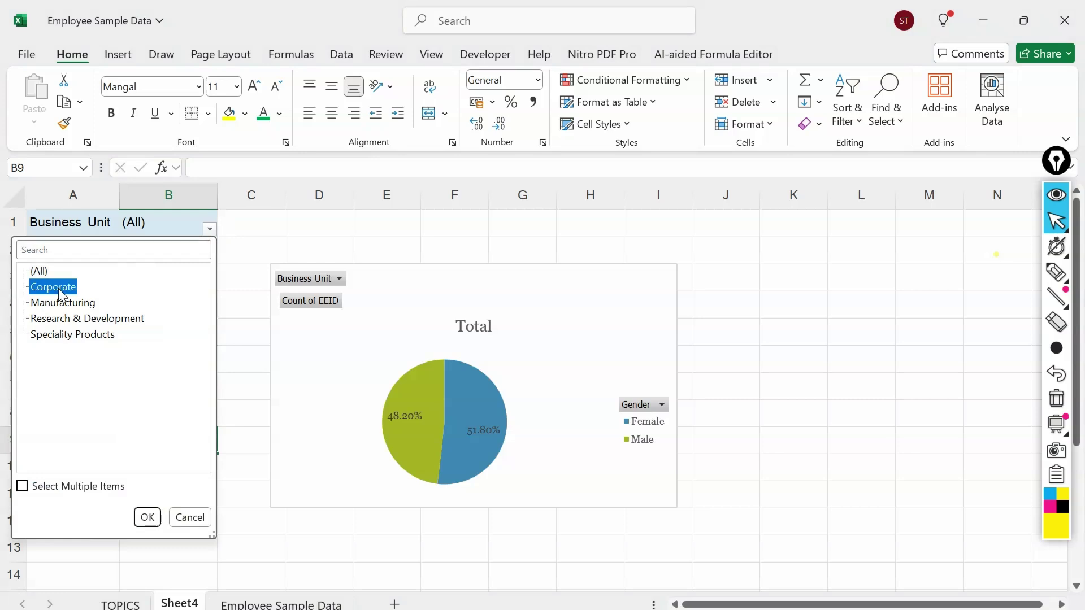
click(146, 518)
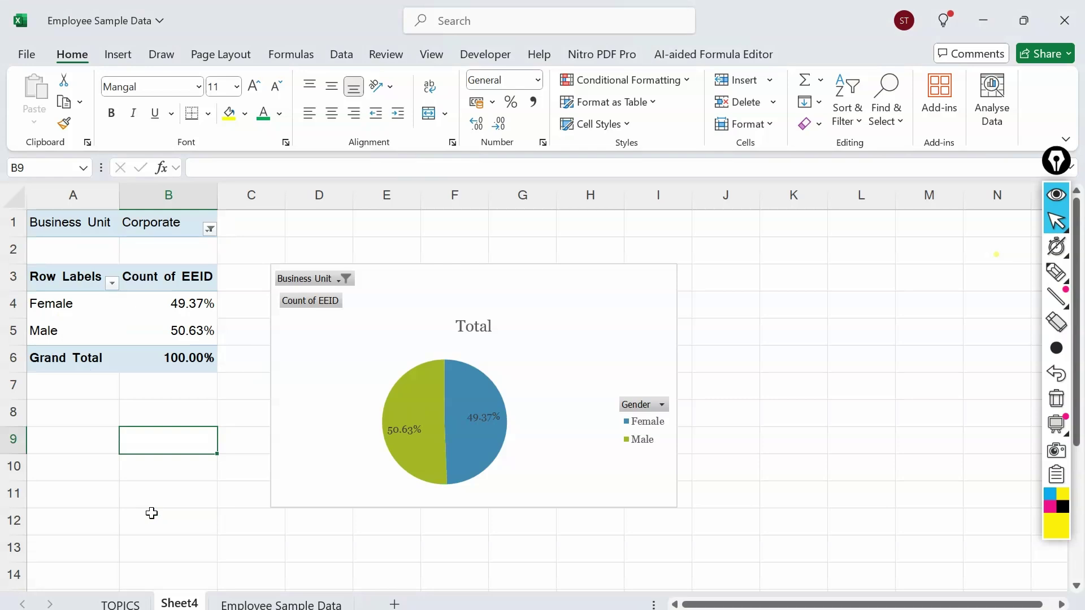
Step: Switch the Business Unit filter to Research & Development
click(210, 229)
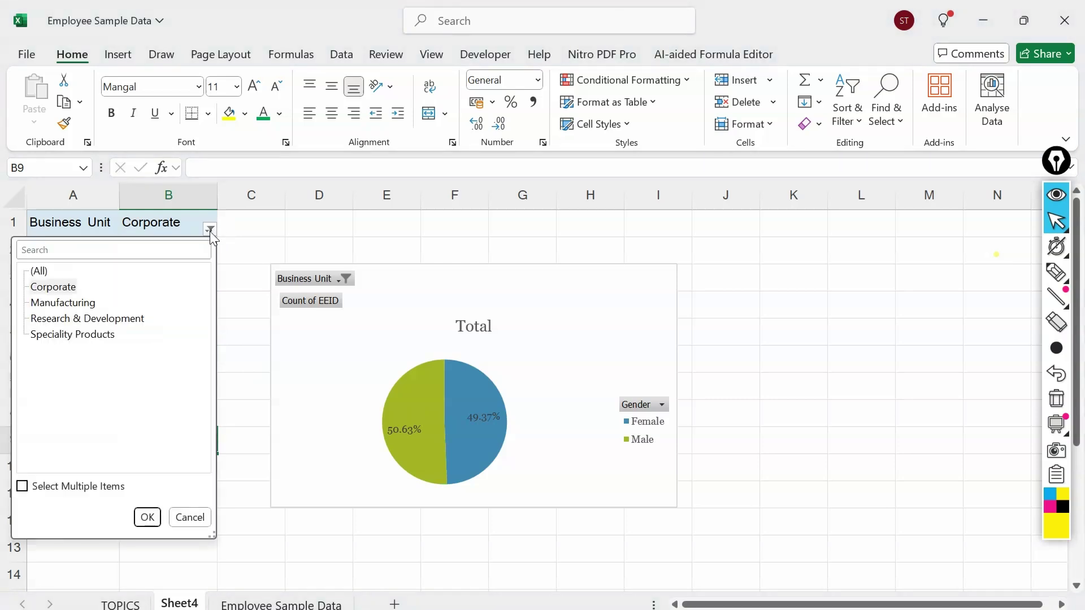
click(84, 307)
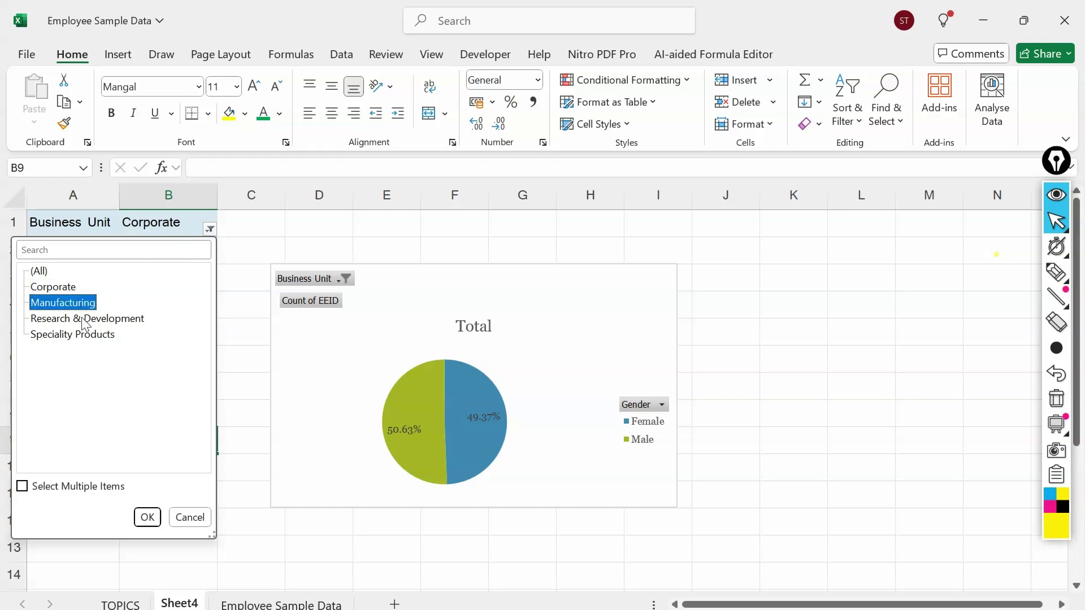
click(85, 320)
click(147, 517)
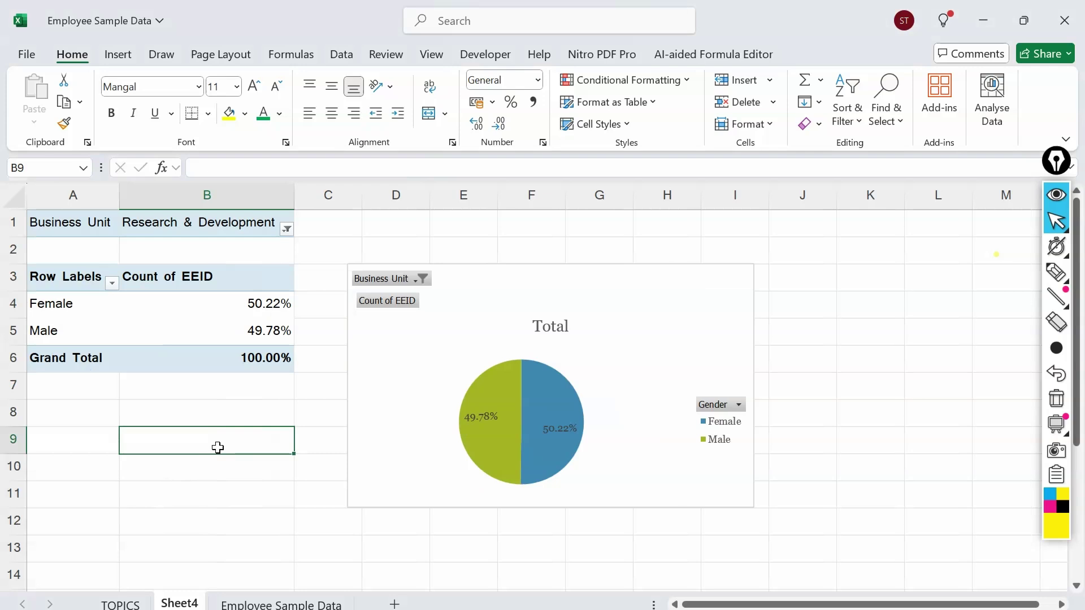
Step: Set the Business Unit filter to Speciality Products
click(287, 228)
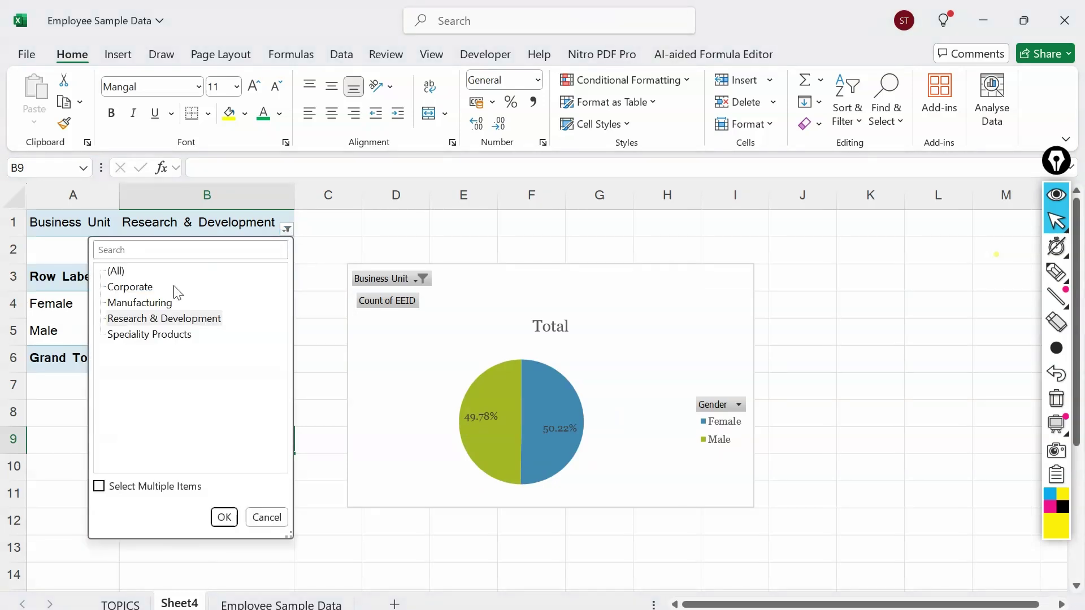
click(164, 334)
click(225, 517)
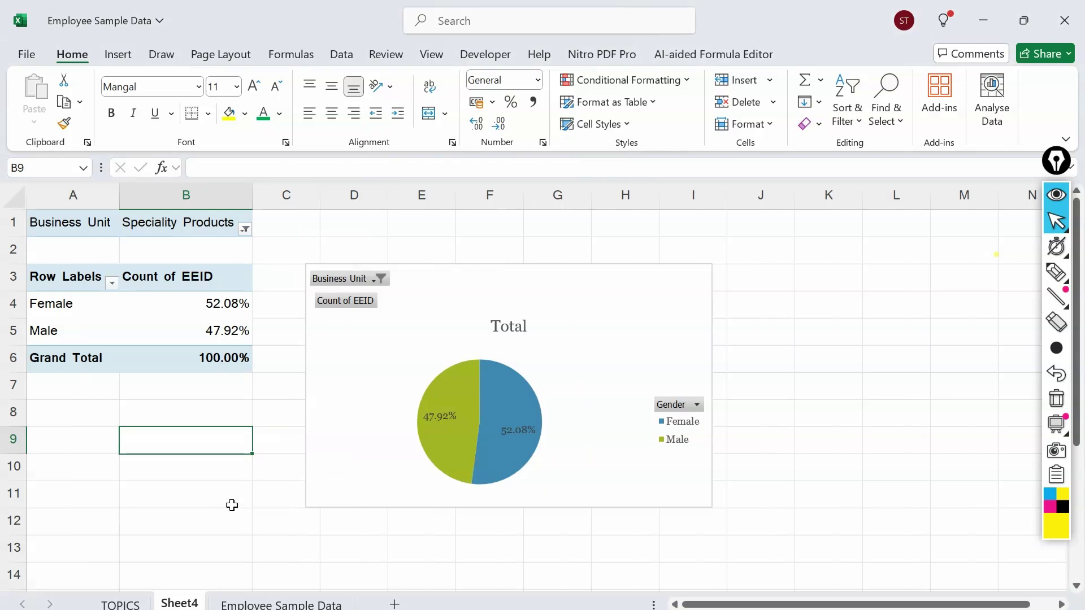
Step: Select the pie chart and remove all fields from its pivot layout
click(455, 271)
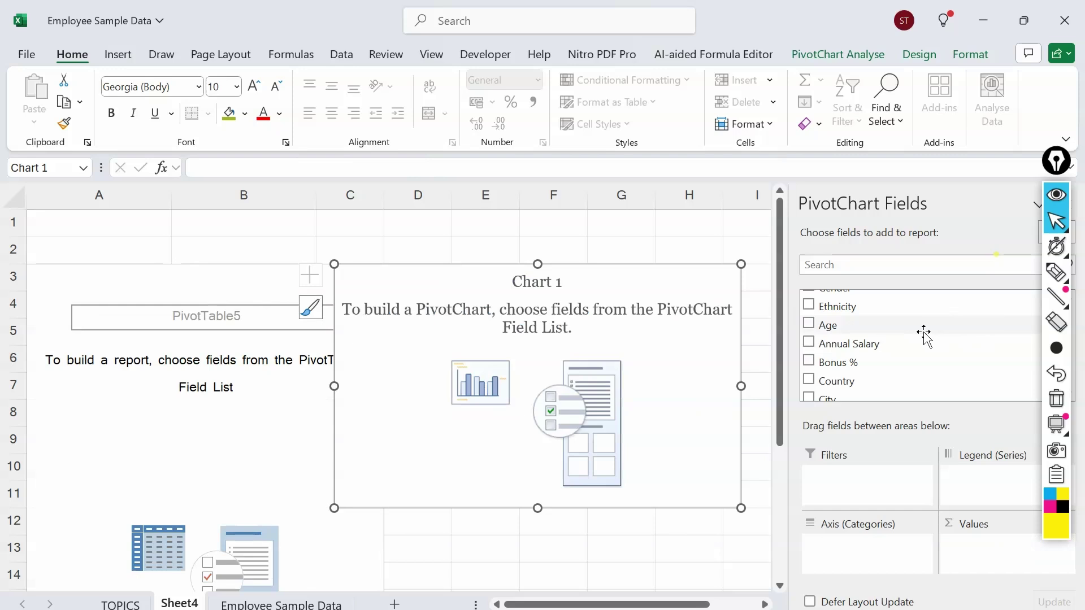
Step: Build the pie chart's layout with Business Unit as axis categories, Annual Salary as summed values and Country as report filter
scroll(925, 335, up, 2)
drag(834, 310, 856, 546)
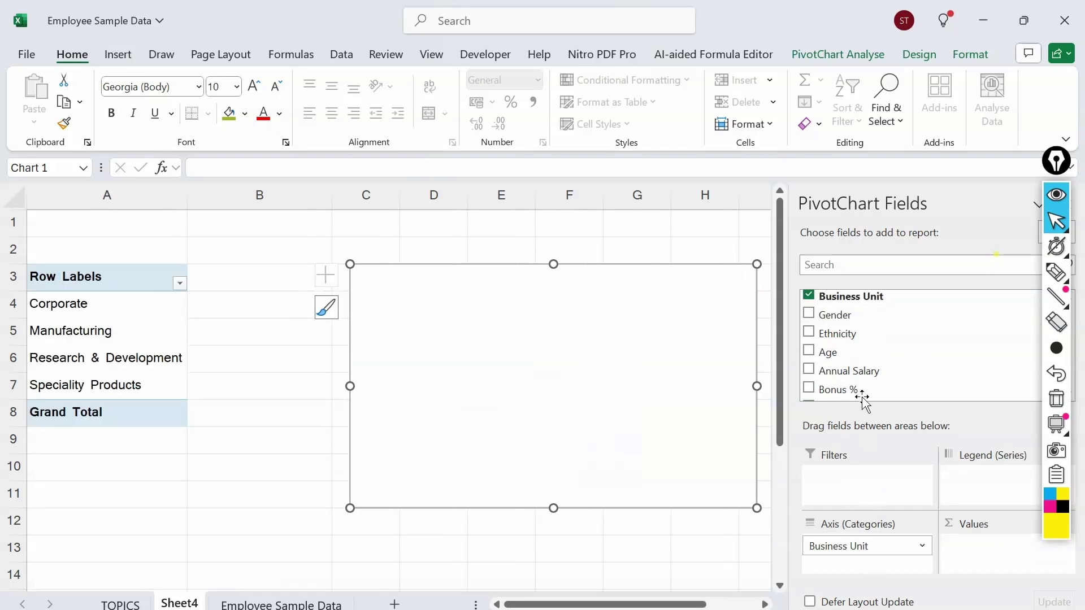
drag(845, 370, 998, 565)
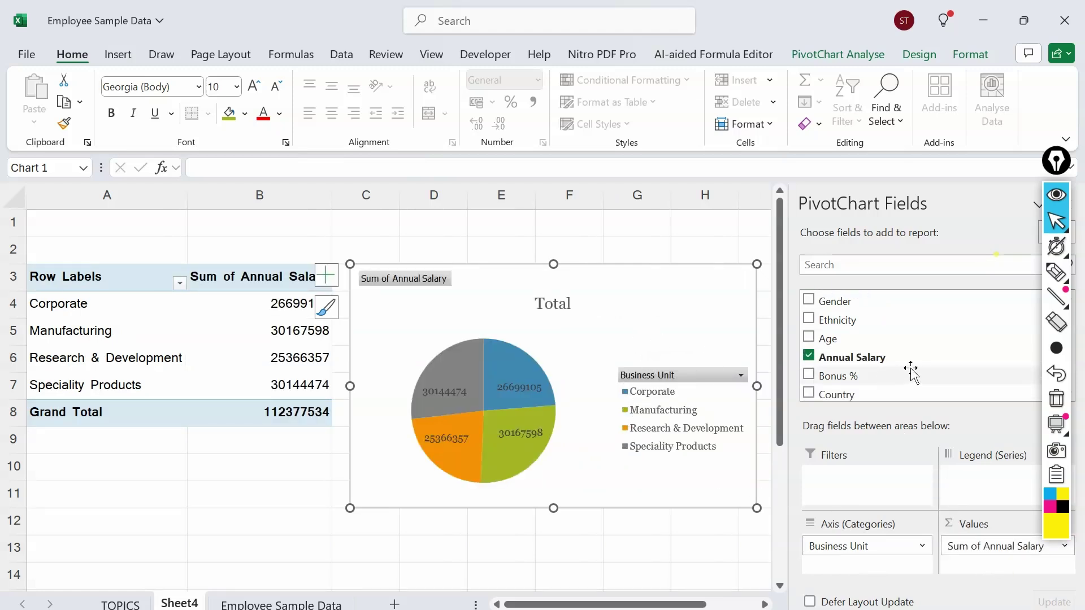
scroll(880, 332, up, 2)
scroll(882, 334, down, 4)
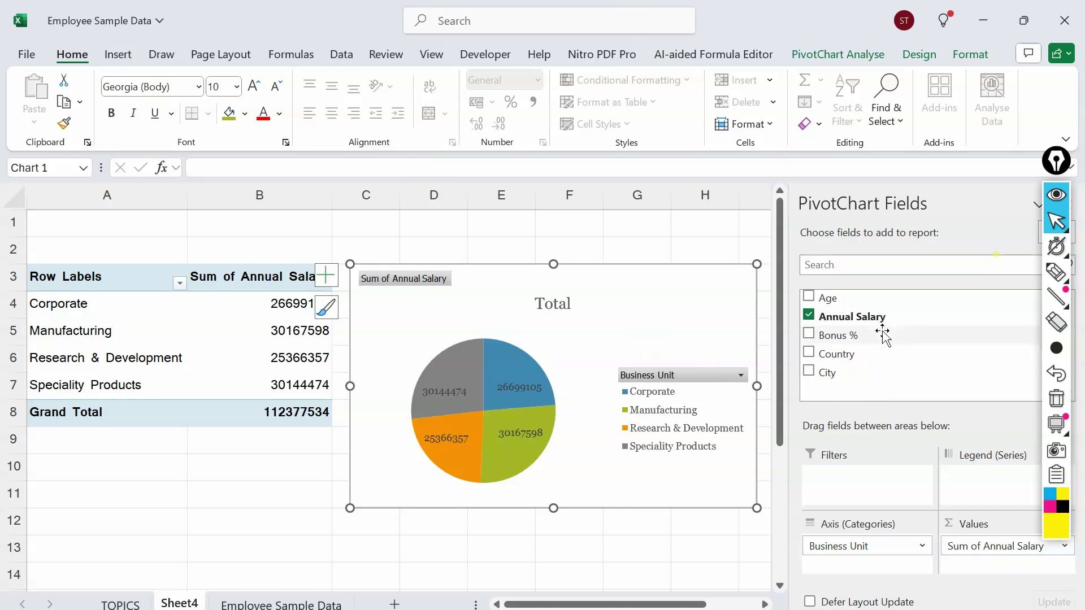
drag(839, 356, 841, 467)
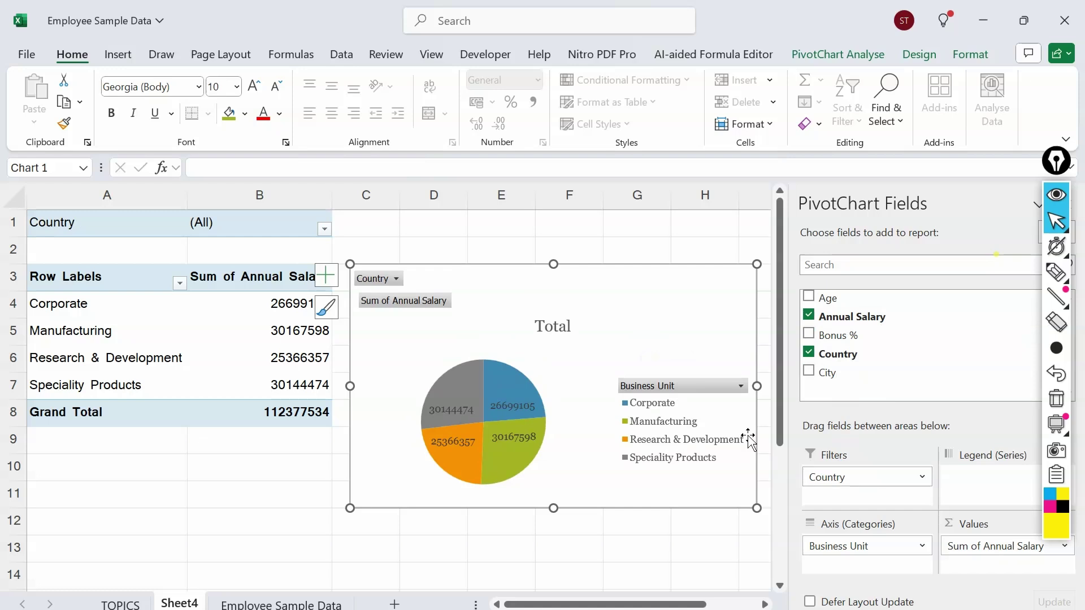
drag(515, 305, 501, 299)
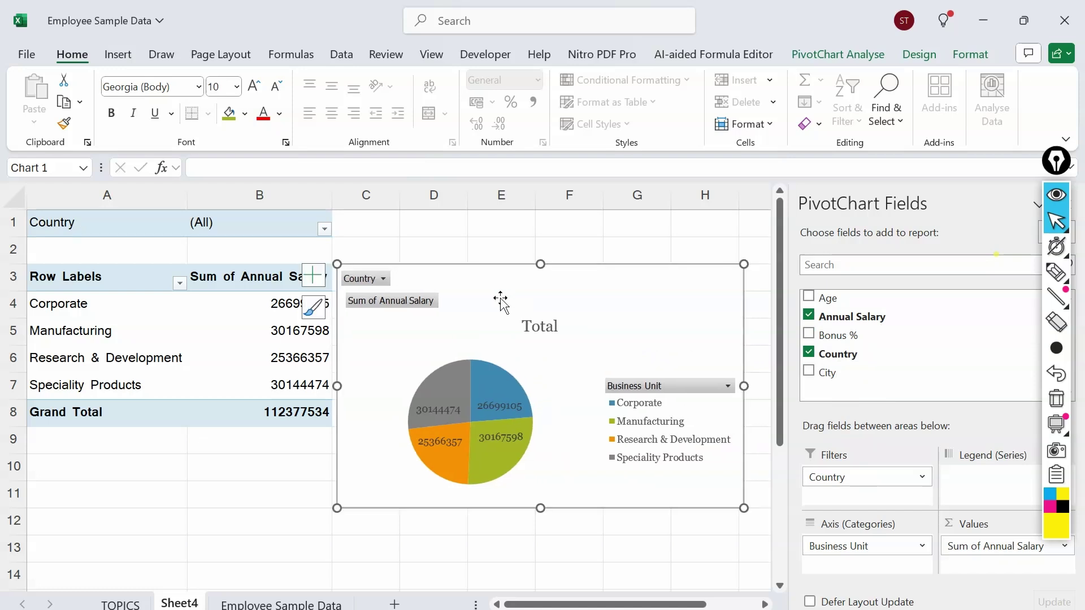
Step: Change the pie chart to a Clustered Column chart and nudge it beside the pivot table
click(919, 56)
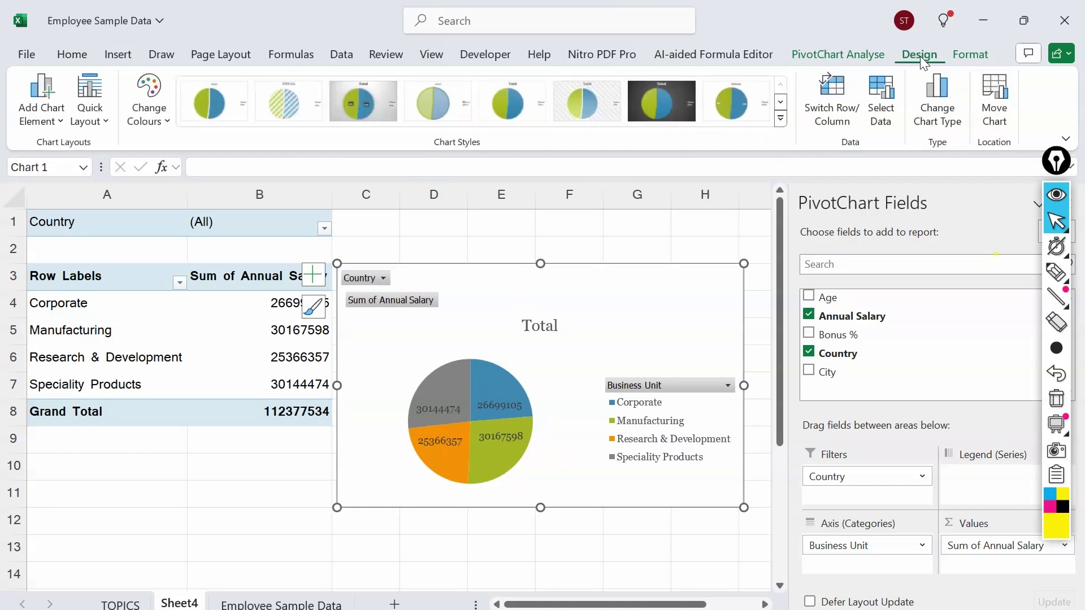
click(935, 104)
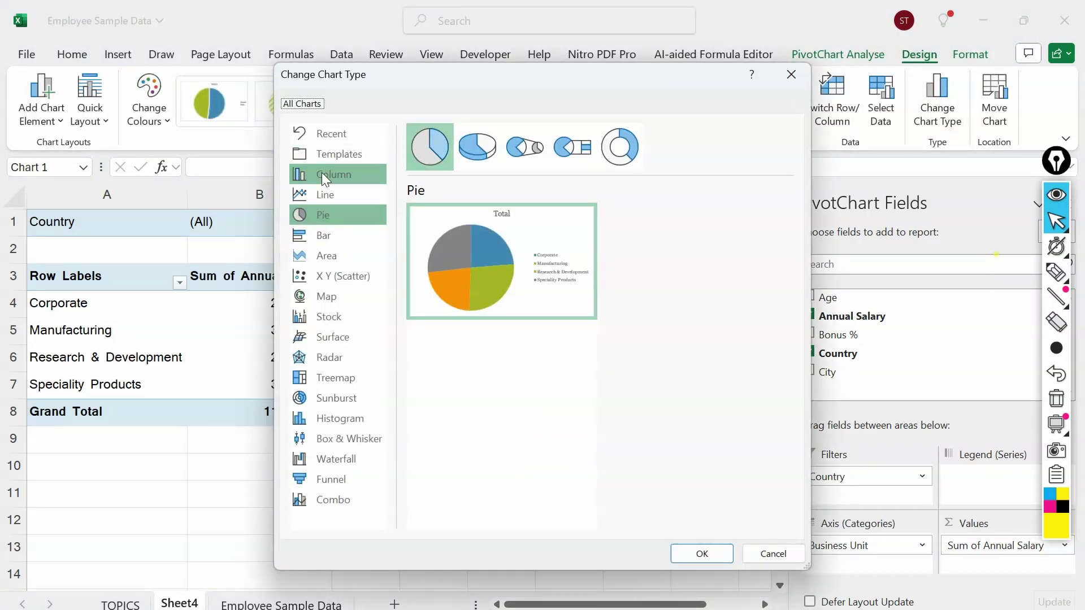
click(322, 173)
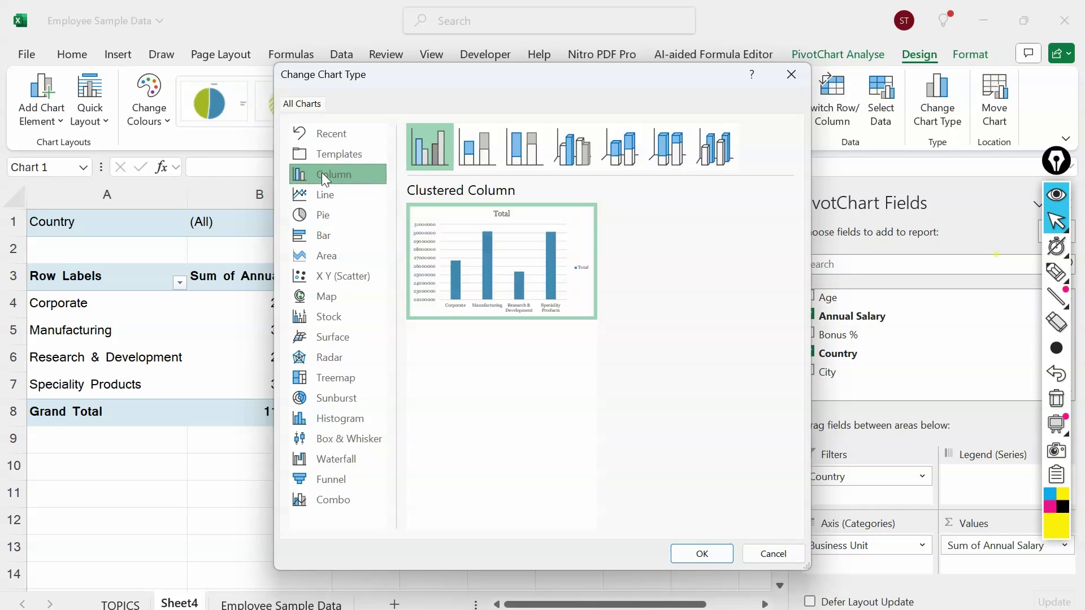
click(684, 554)
drag(534, 292, 545, 292)
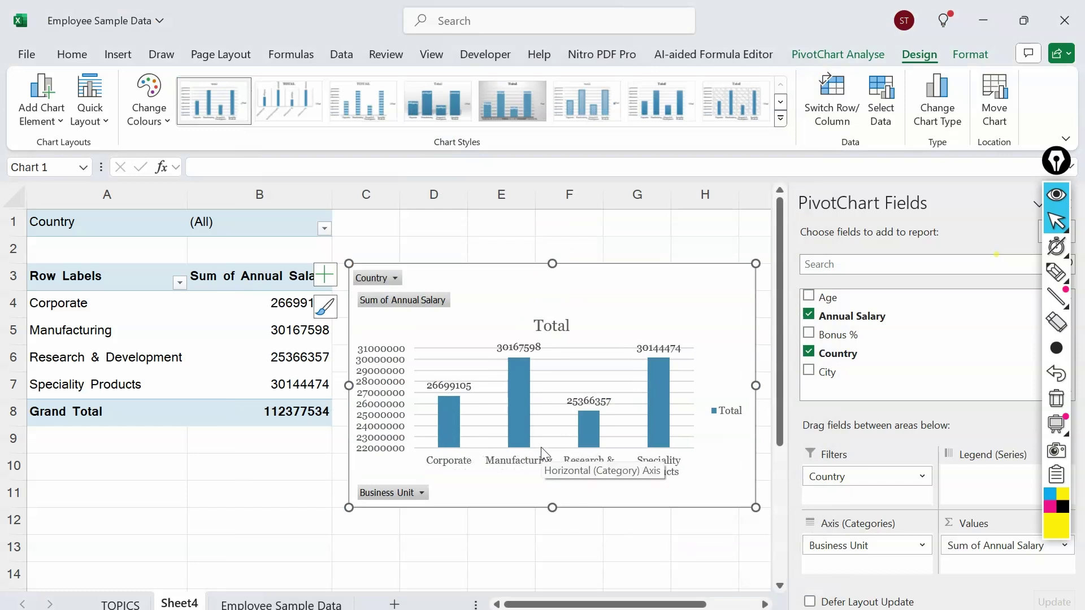
Step: Move Business Unit from the axis categories to the legend series and place the chart below the pivot table
drag(842, 547, 1003, 500)
mouse_move(570, 294)
mouse_down()
mouse_move(552, 293)
mouse_move(460, 375)
mouse_move(304, 382)
mouse_up()
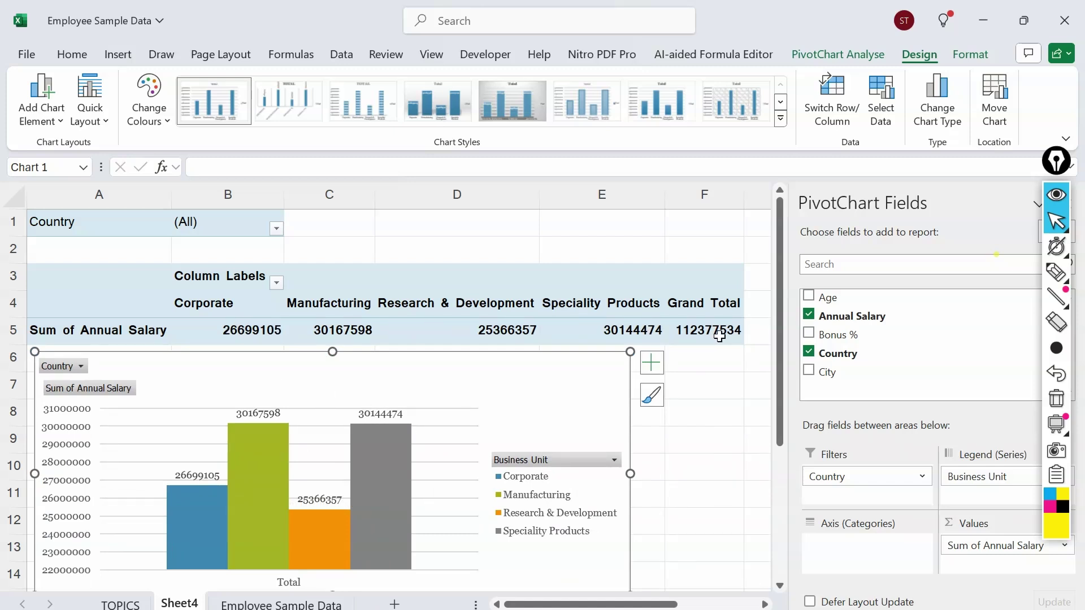
Step: Format the annual salary values in B5:F5 as Currency with the ₹ symbol and two decimal places
mouse_move(221, 327)
drag(241, 333, 700, 331)
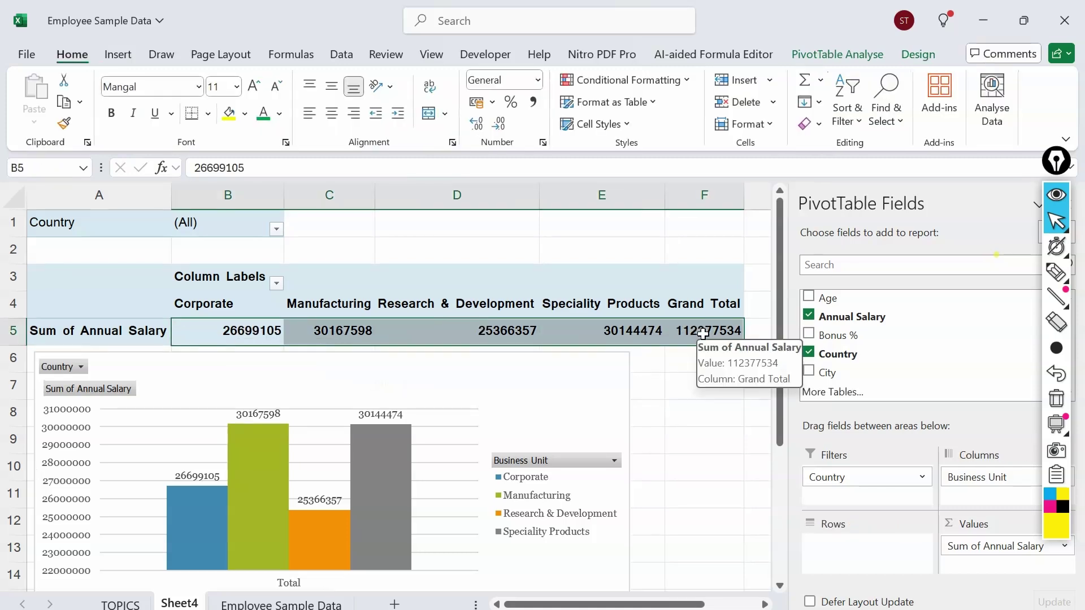
right_click(703, 333)
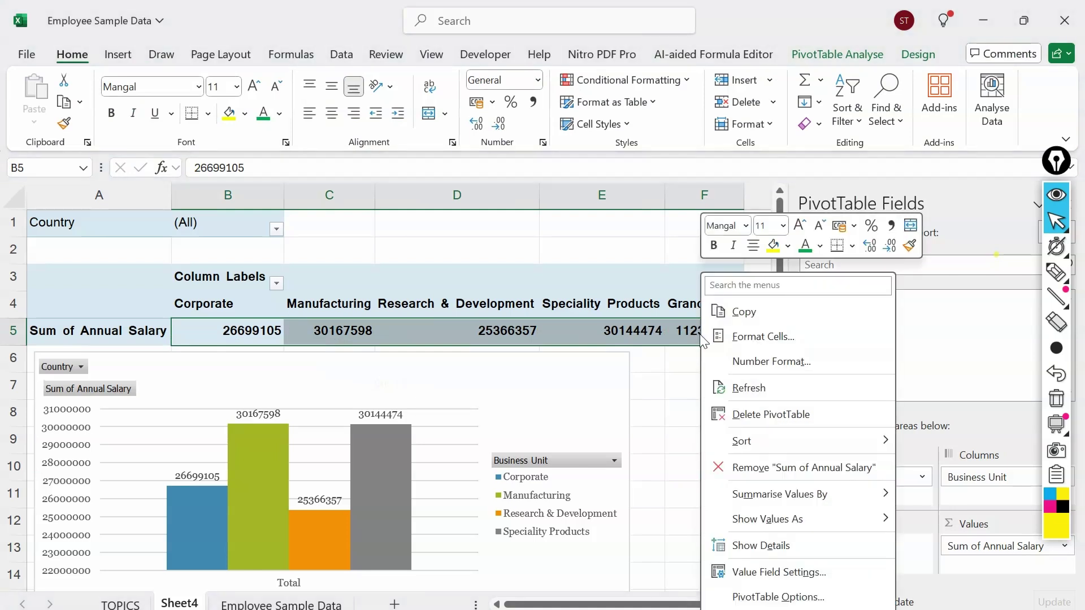
click(746, 363)
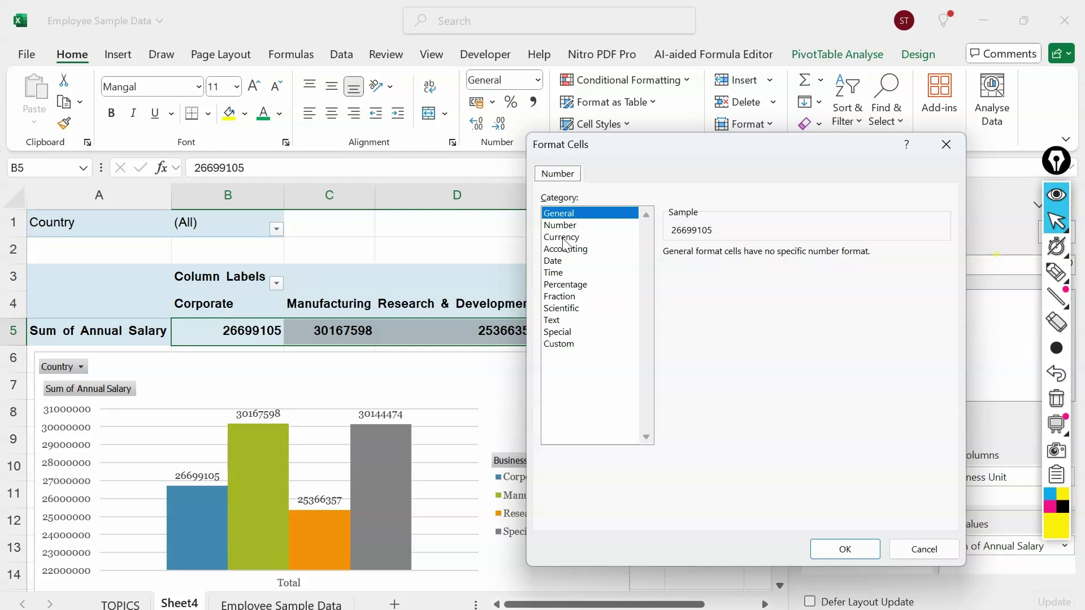
click(563, 237)
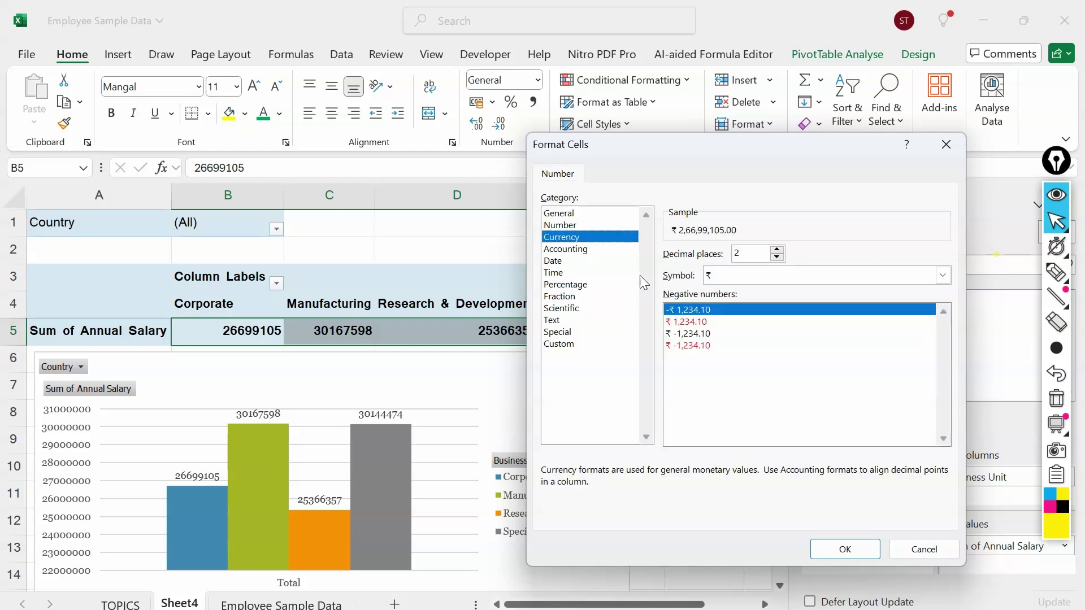
click(846, 550)
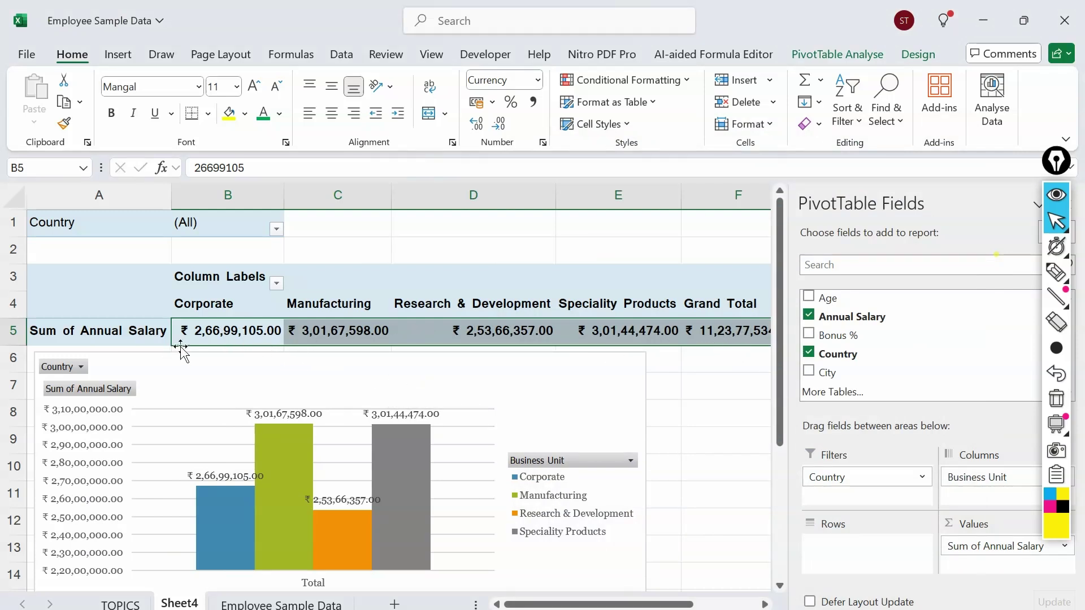
Step: Reopen the number format settings for the salary values in B5:F5 and reposition the dialog over the sheet
mouse_move(209, 338)
drag(224, 334, 745, 331)
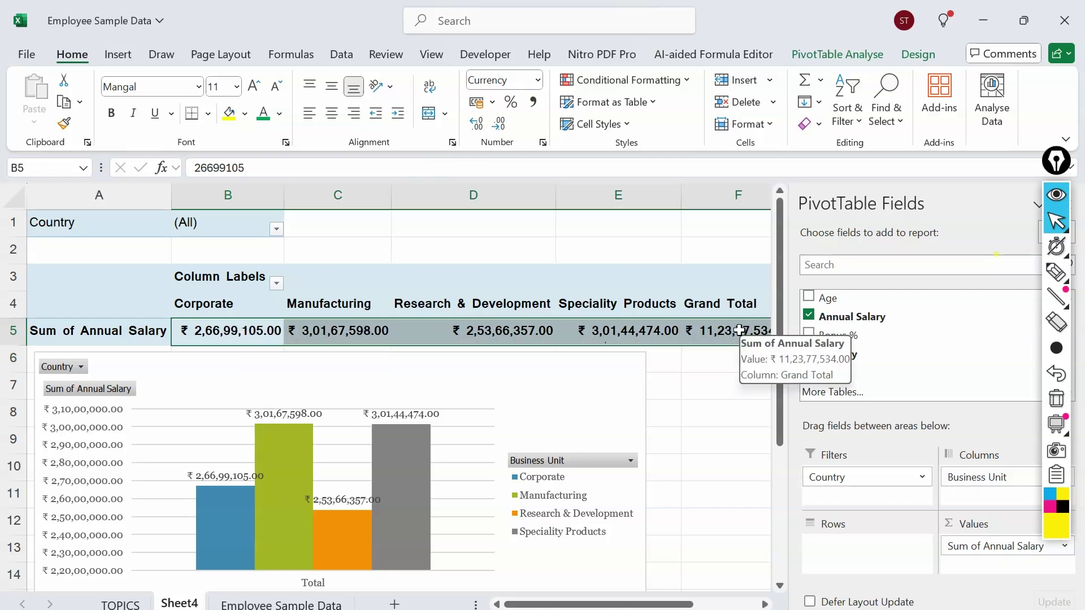
right_click(738, 336)
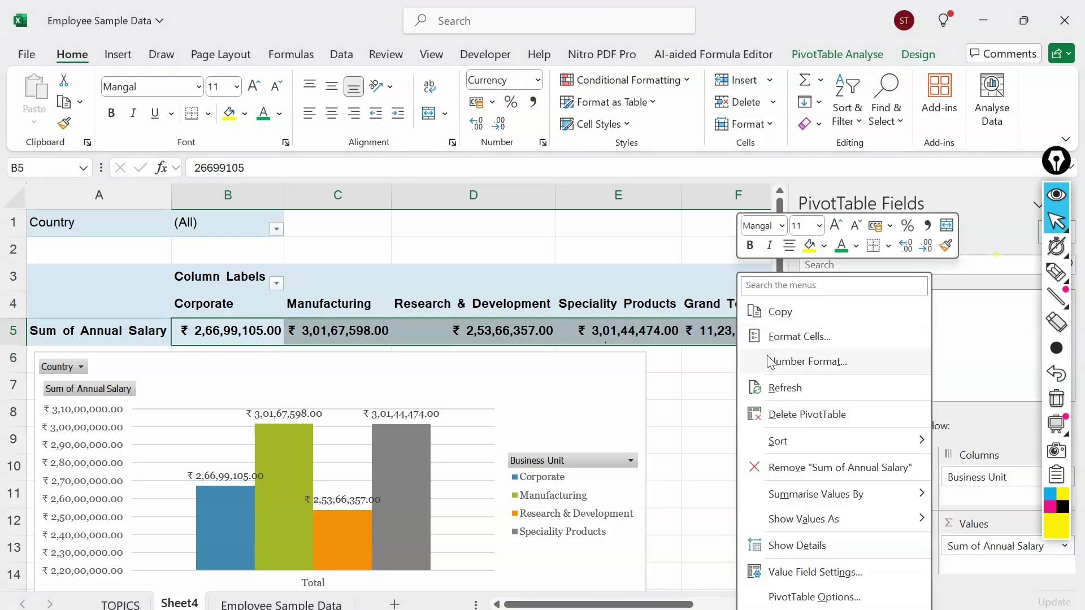
click(772, 364)
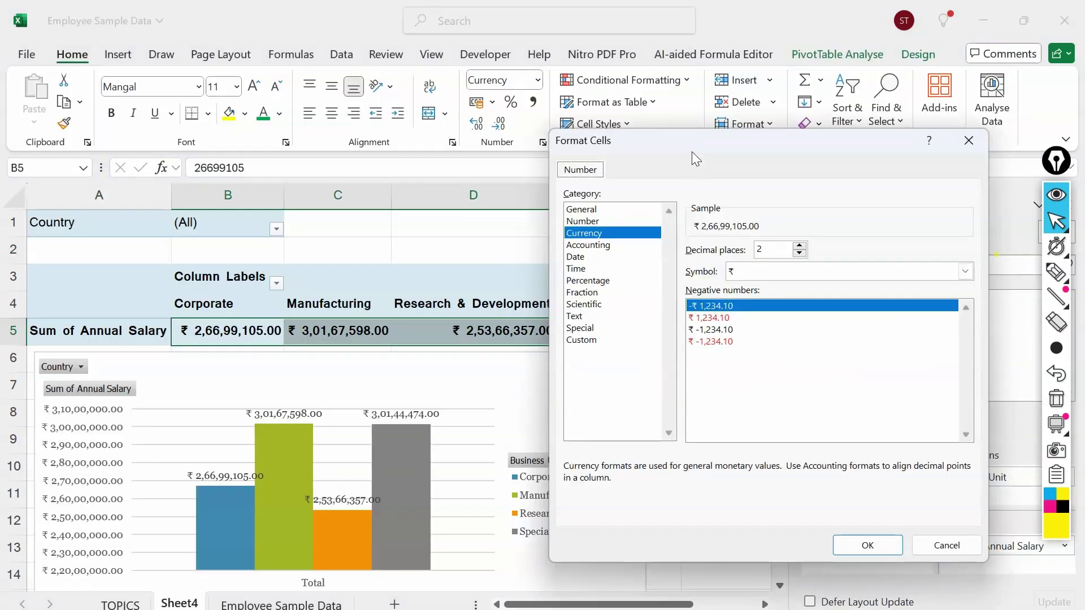
drag(695, 158, 478, 122)
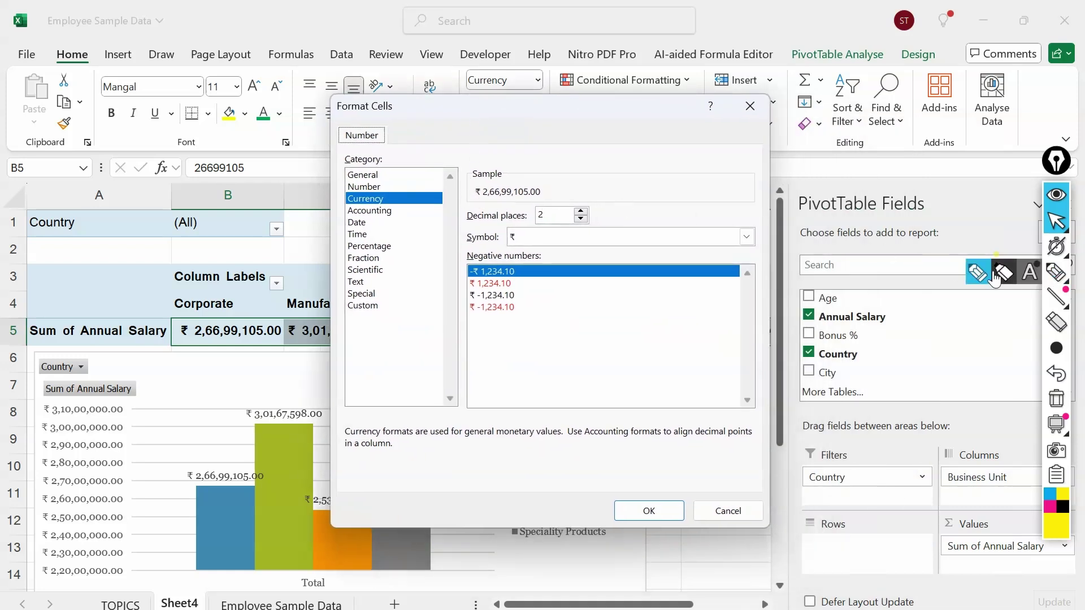
Step: Outline the number format's sample preview and the area beneath it with the yellow on-screen pen
click(1055, 272)
mouse_move(464, 162)
mouse_down()
mouse_move(527, 167)
mouse_move(567, 182)
mouse_move(562, 200)
mouse_move(465, 202)
mouse_move(467, 165)
mouse_up()
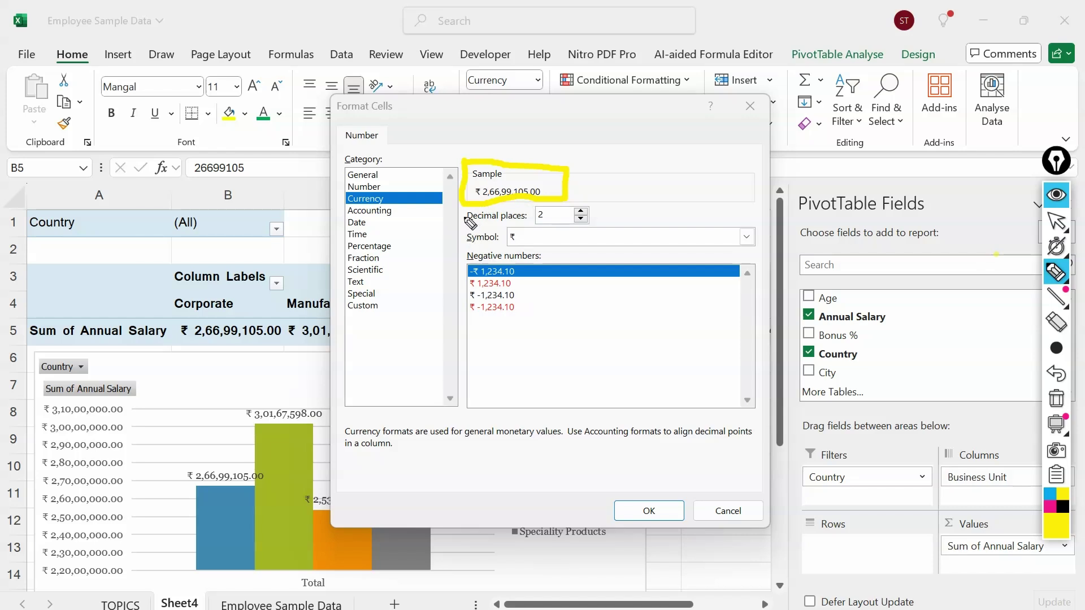
mouse_move(466, 219)
mouse_down()
mouse_move(560, 223)
mouse_move(566, 247)
mouse_move(536, 261)
mouse_move(461, 252)
mouse_up()
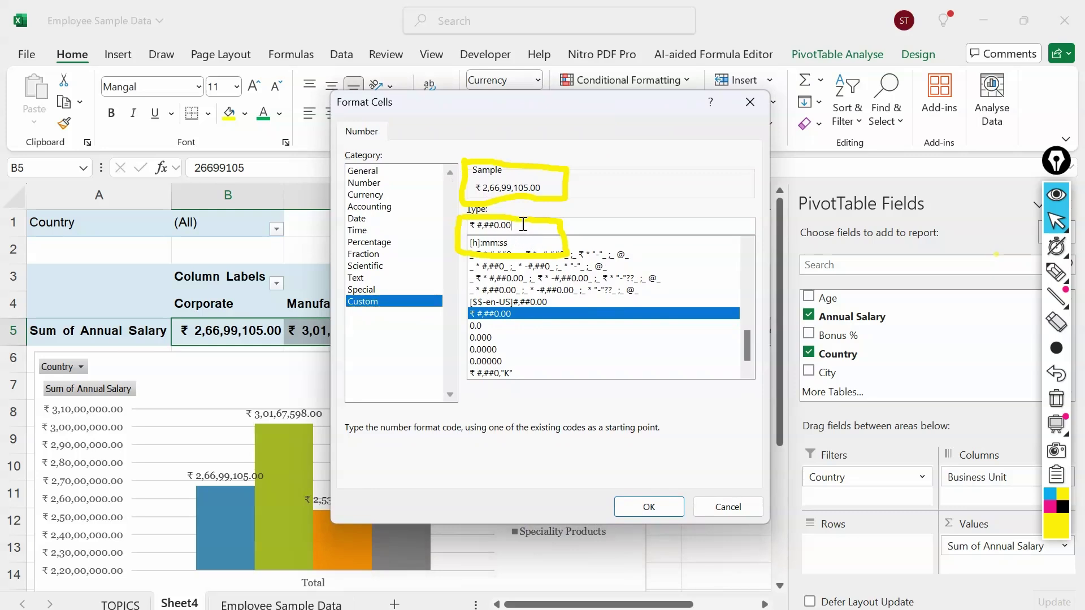
Step: Edit the custom number format code to ₹ #,##0,"K" so the salaries are shown in thousands
click(523, 225)
key(BackSpace)
key(BackSpace)
key(BackSpace)
key(BackSpace)
key(BackSpace)
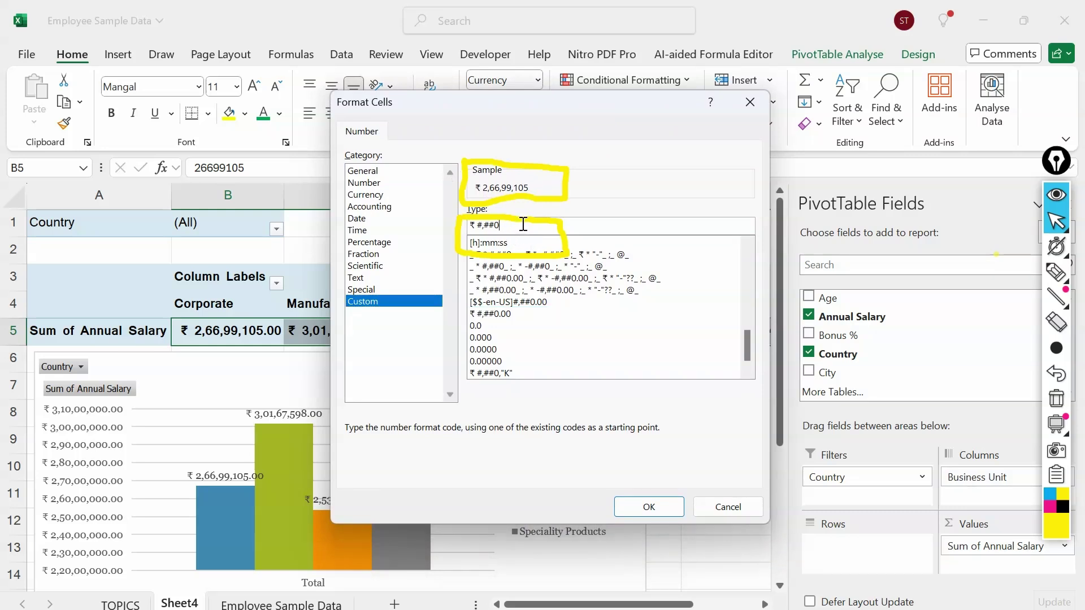
key(BackSpace)
text(0)
text(,)
text(")
text(K)
Step: Try adding two decimal places to the custom thousands format code
click(490, 225)
text(.O)
key(BackSpace)
text(00)
key(BackSpace)
key(BackSpace)
key(BackSpace)
Step: Convert the custom ₹ format to millions with one decimal place and an "M" suffix, and apply it
text(,)
key(Right)
key(Delete)
text(M)
key(Left)
text(.00)
key(BackSpace)
click(653, 509)
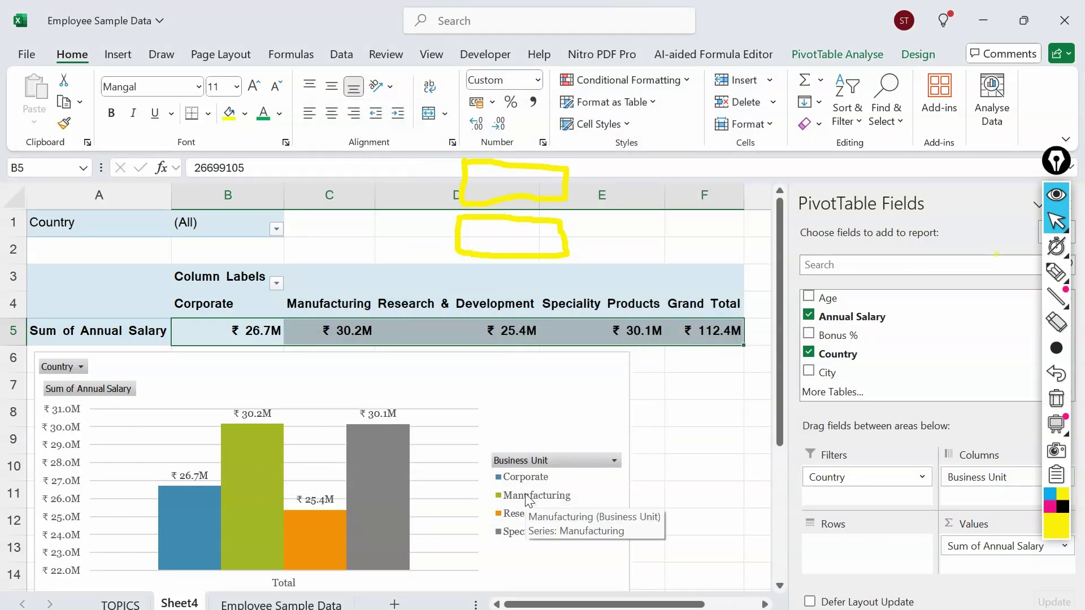
Step: Erase both yellow pen outlines from the screen and return to the normal pointer
mouse_move(249, 480)
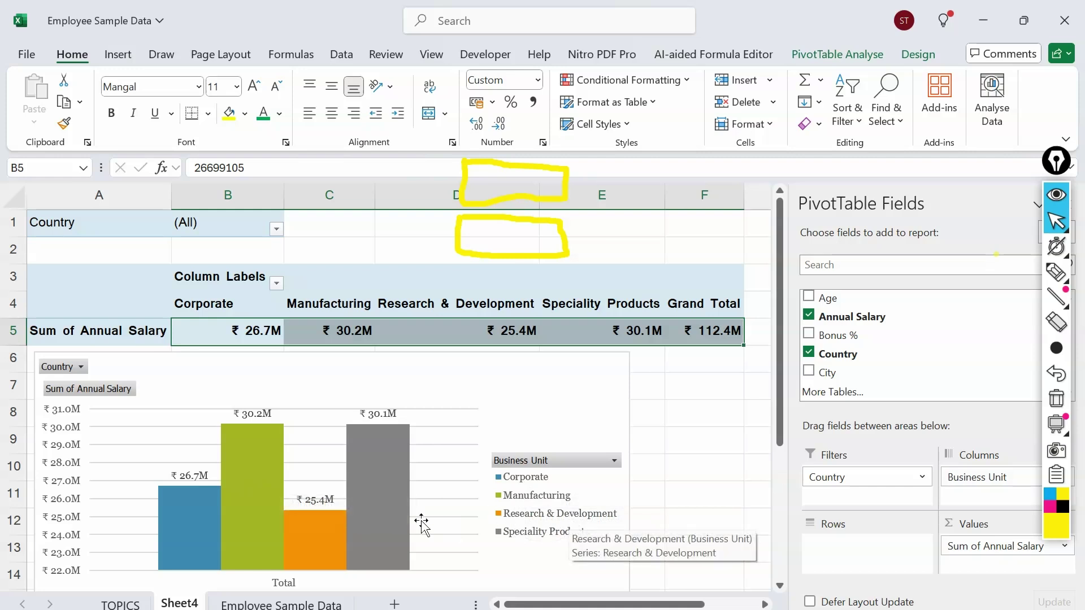
mouse_move(304, 539)
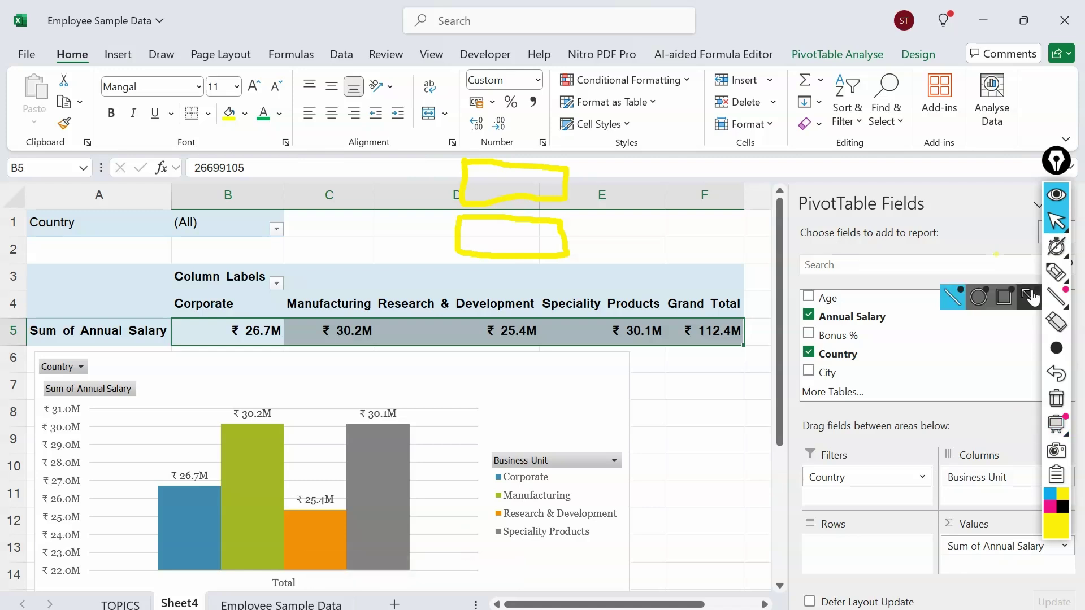
click(1056, 322)
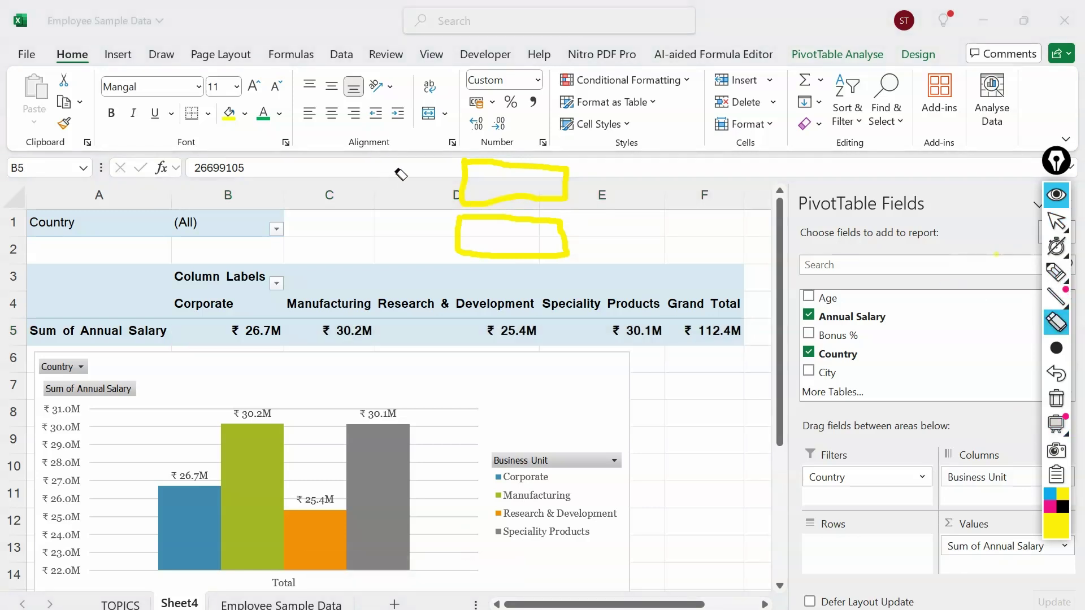
mouse_move(466, 167)
mouse_down()
mouse_move(485, 180)
mouse_move(503, 226)
mouse_up()
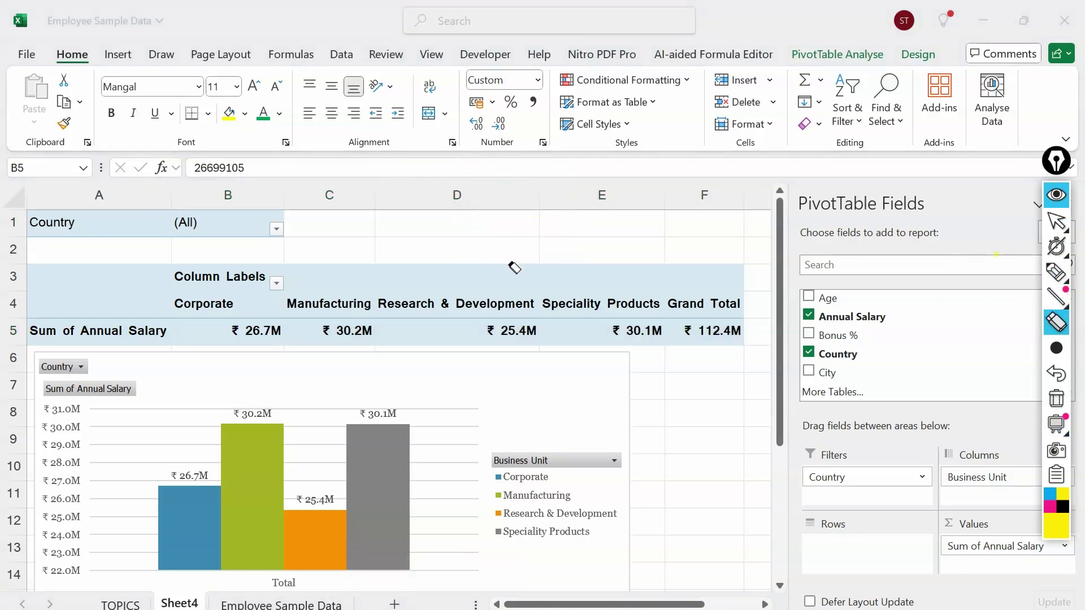
click(1056, 222)
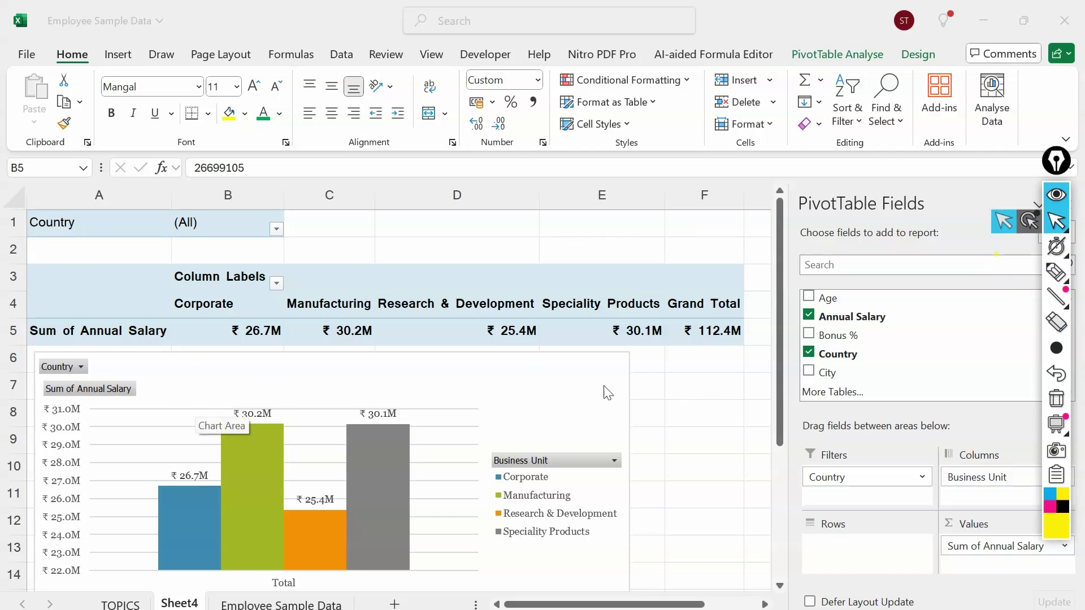
Step: Apply quick layout Layout 2 to the column chart, with a chart title, legend above the columns and data labels
drag(780, 419, 781, 447)
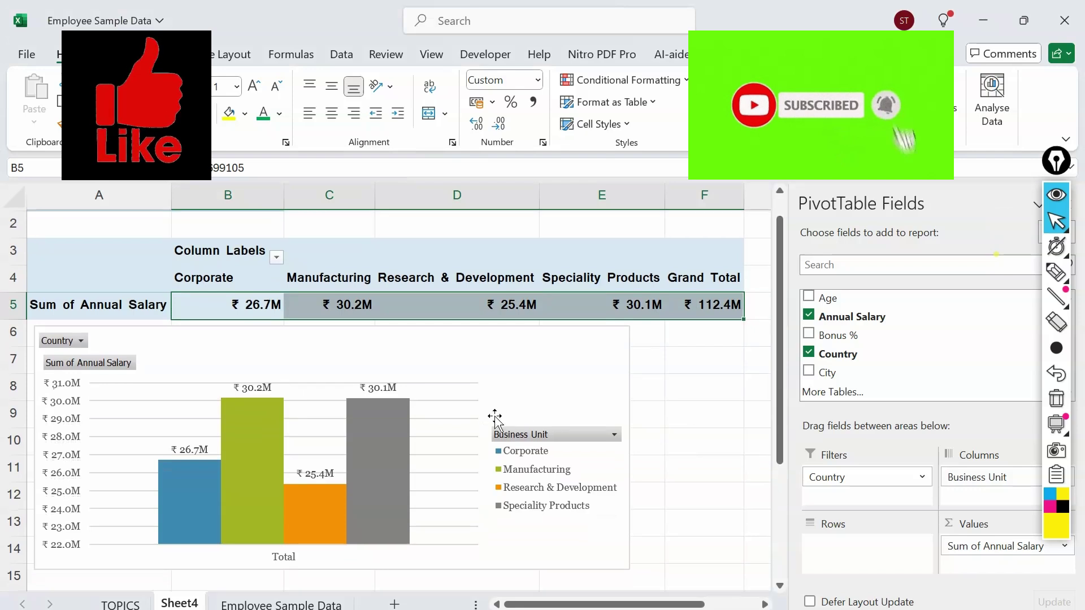
click(420, 341)
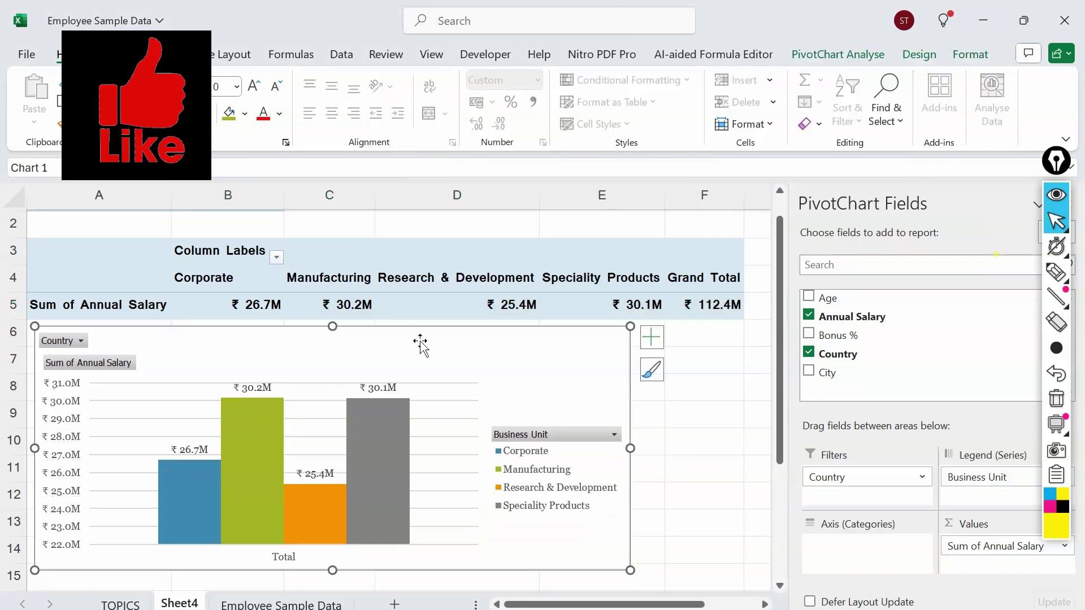
click(919, 54)
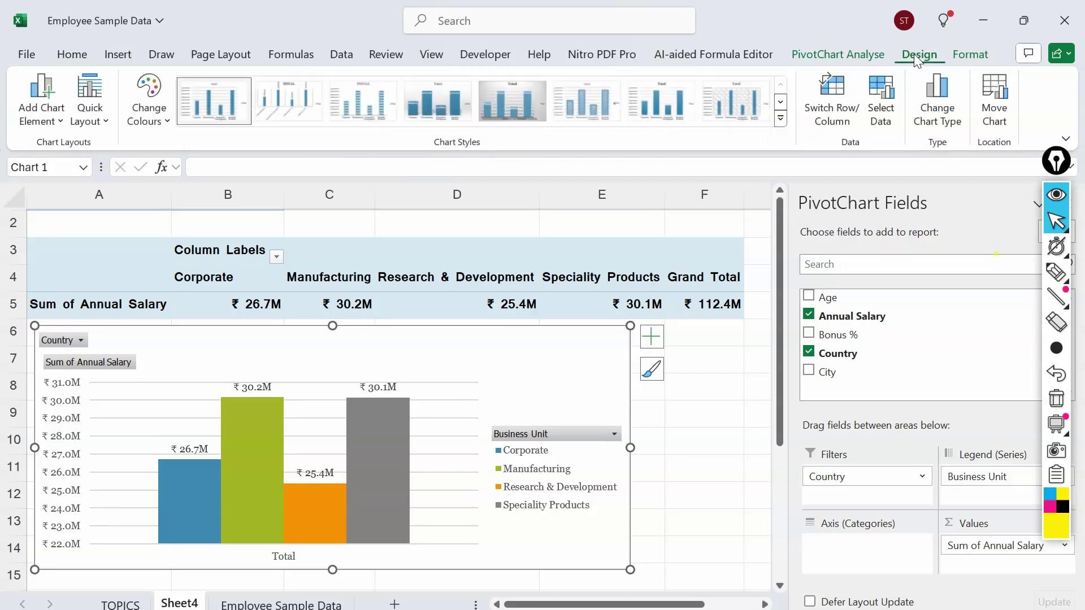
click(102, 122)
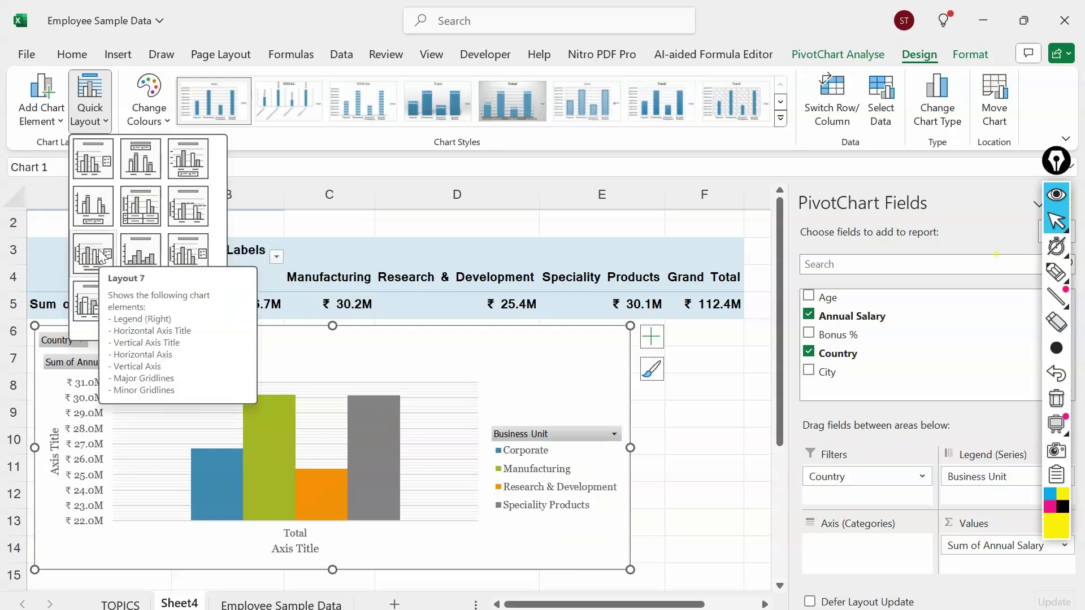
click(152, 172)
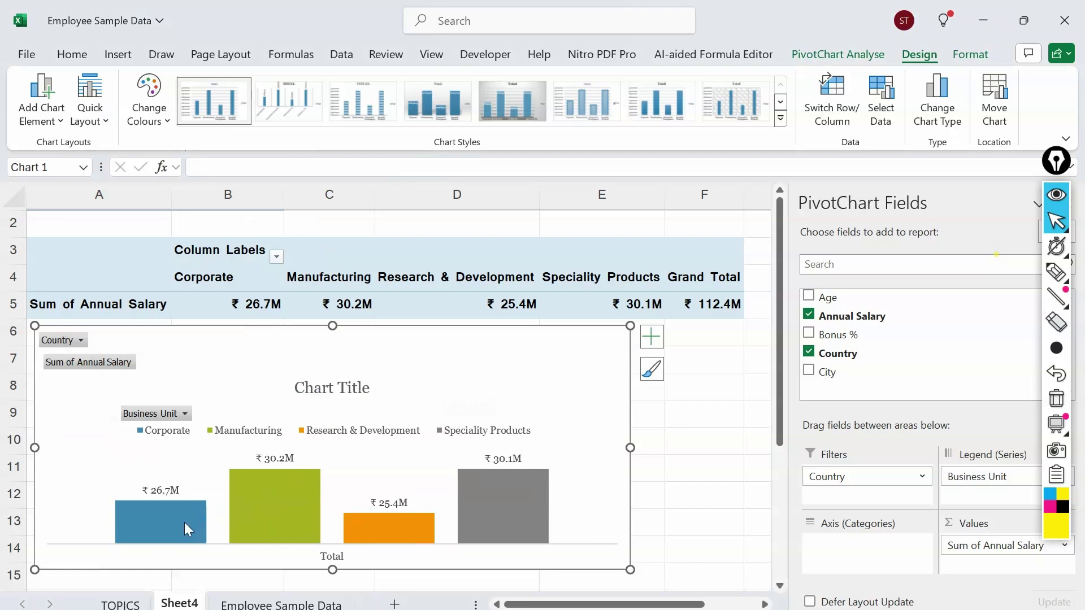
mouse_move(542, 506)
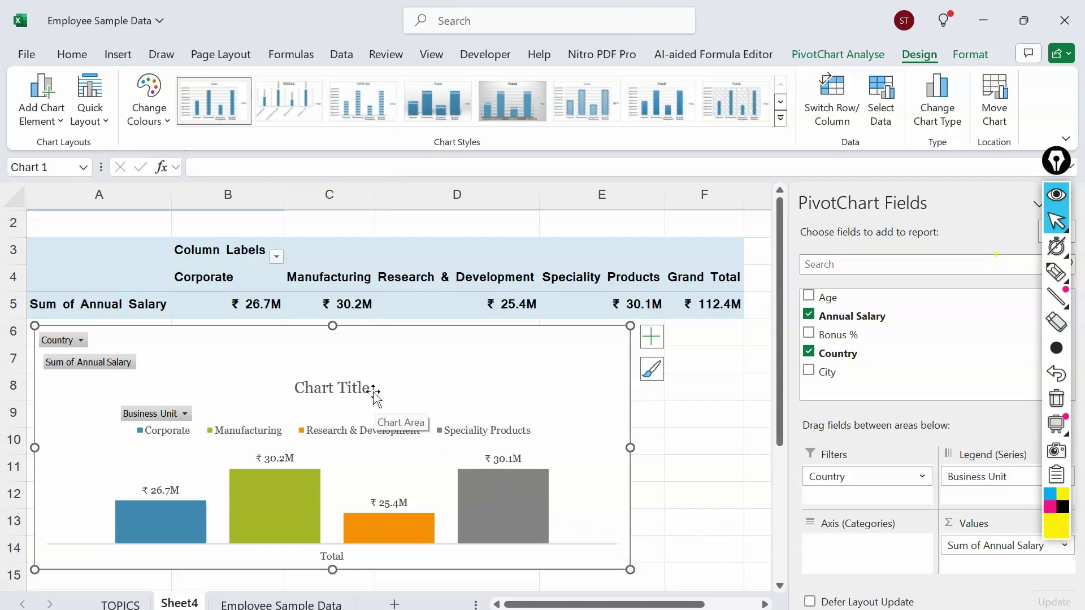
click(231, 55)
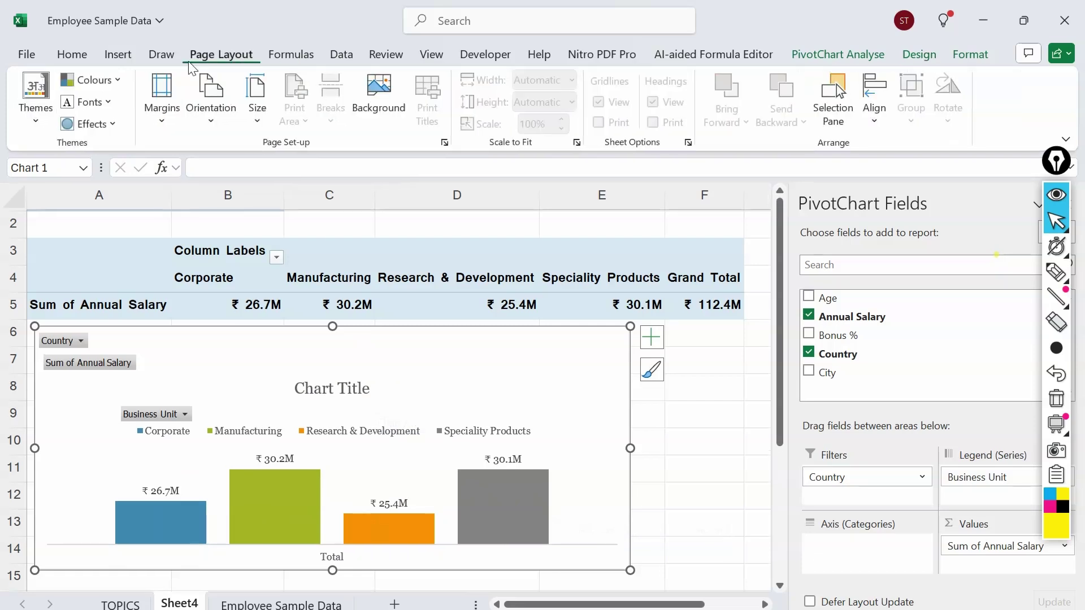
click(117, 79)
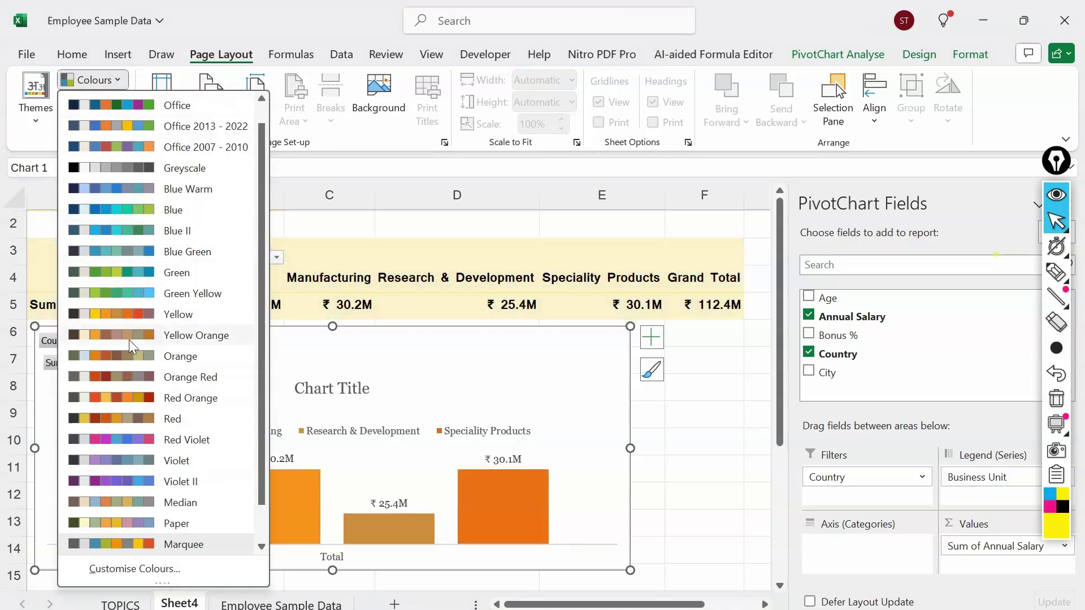
click(493, 353)
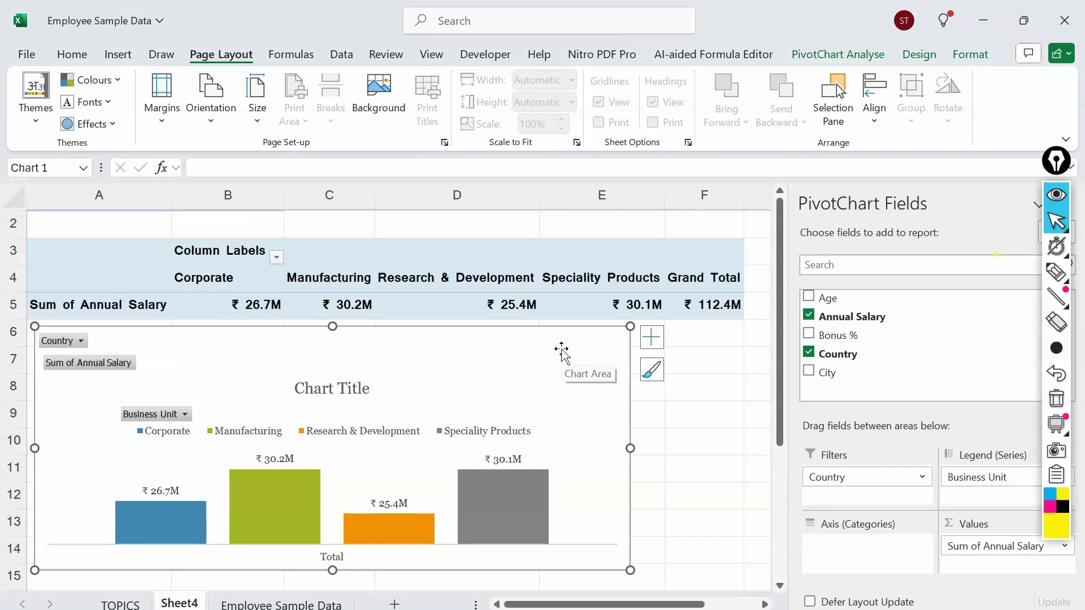
Step: Move the column chart rightward below the PivotTable so it starts under column B, and apply the Marquee theme colours
drag(400, 349, 569, 358)
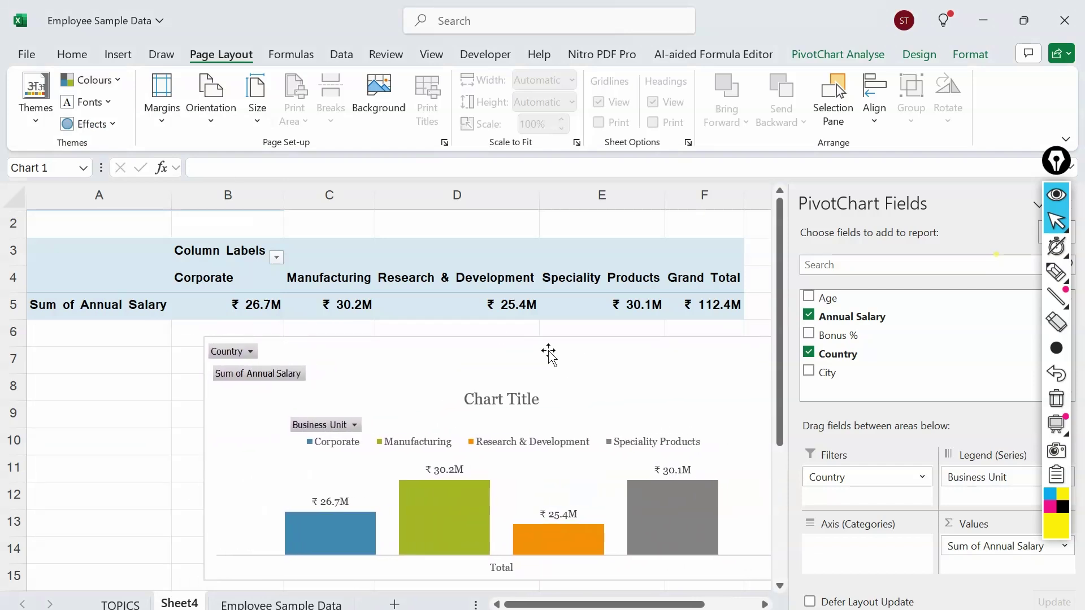
click(112, 79)
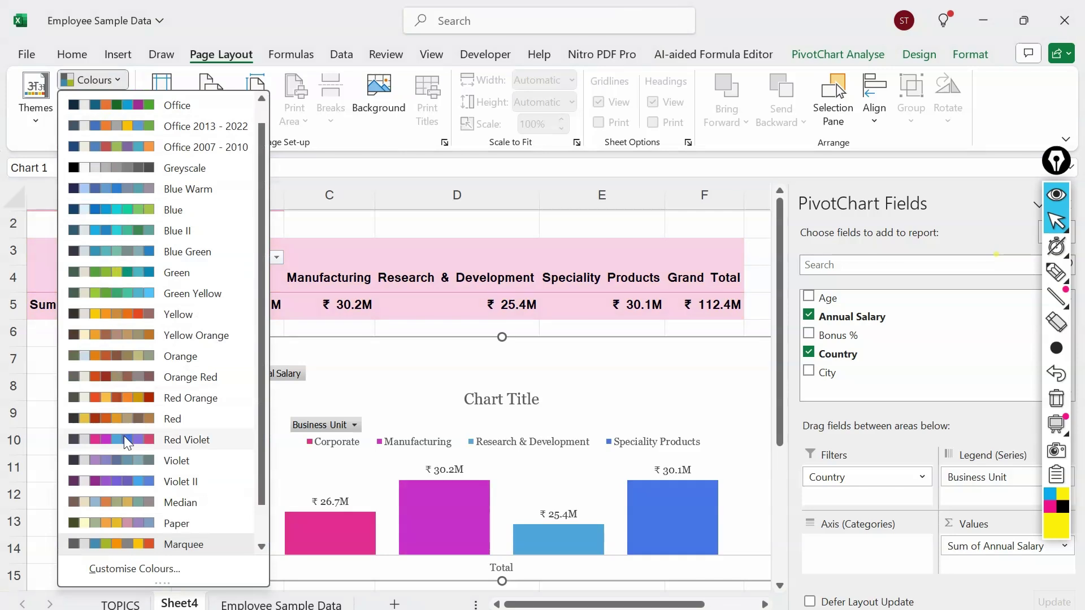
scroll(129, 457, down, 2)
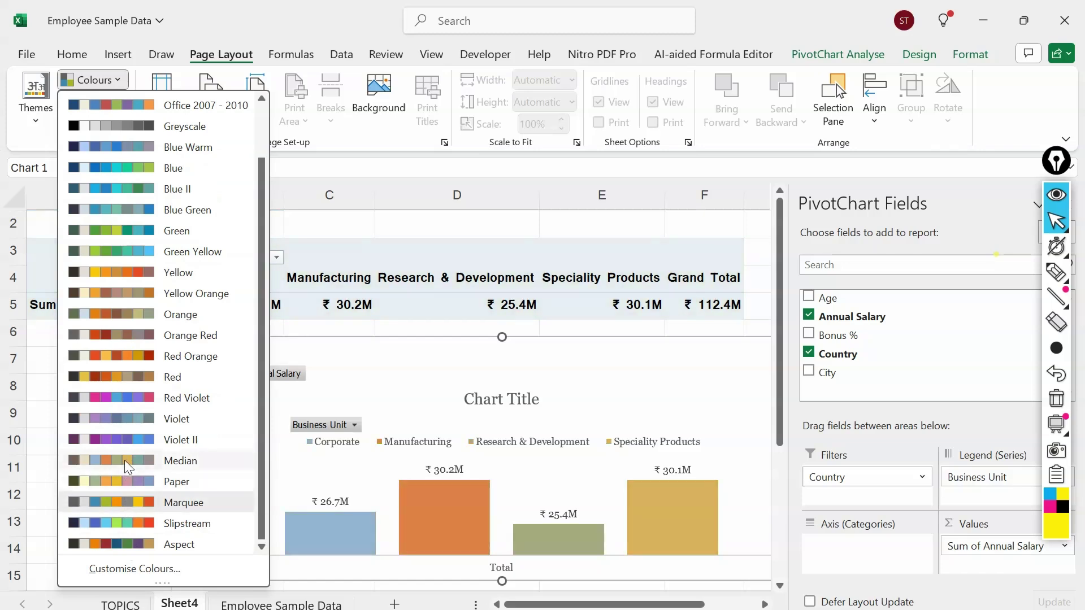
click(126, 504)
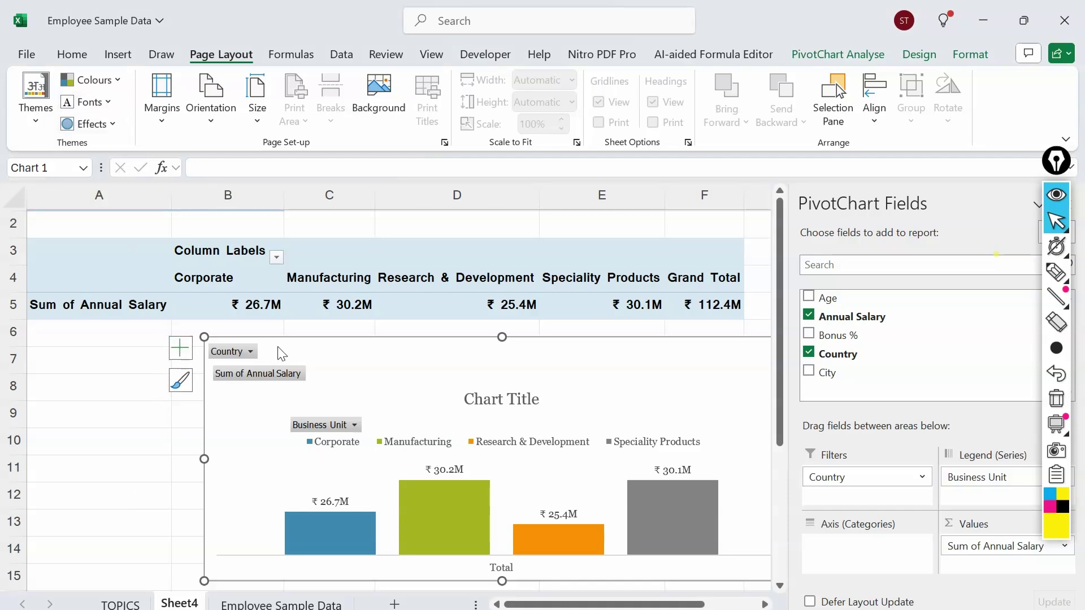
Step: Set the theme fonts to Office 2013 - 2022 and move the chart back so it starts under column A
click(113, 125)
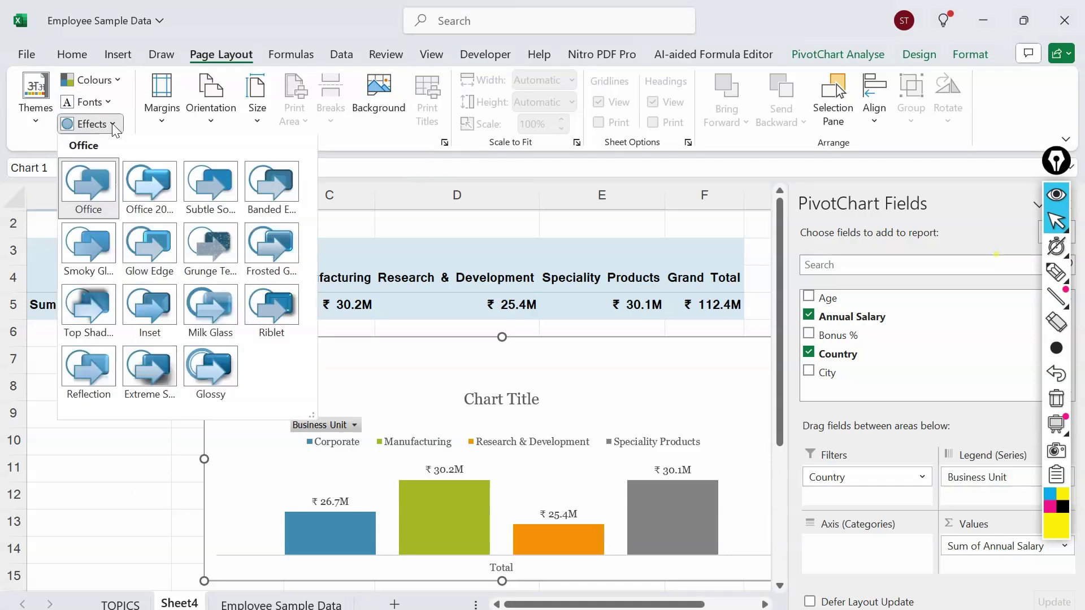
click(112, 103)
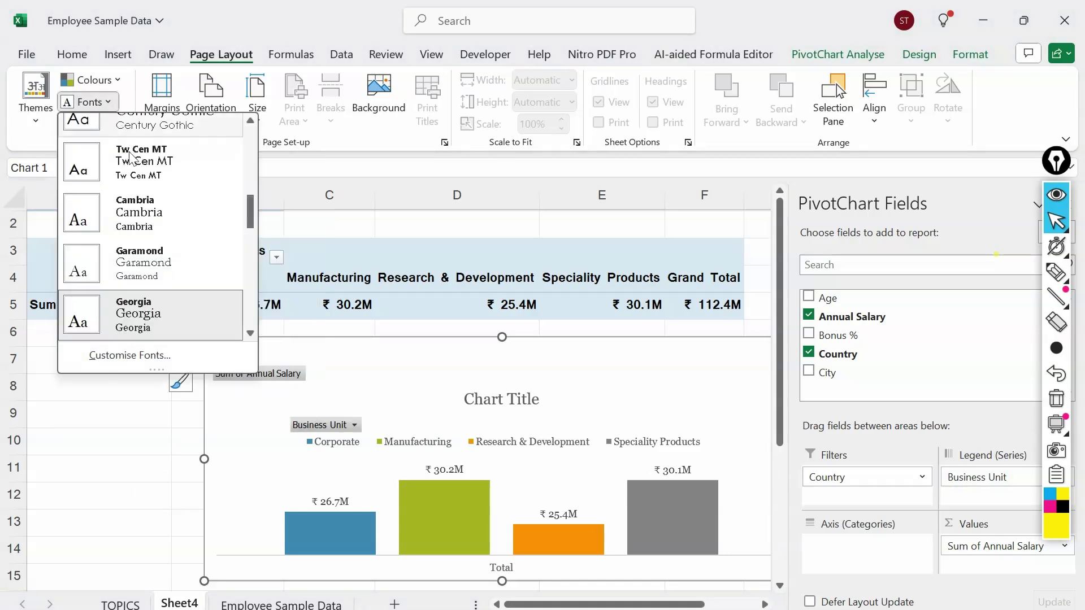
scroll(172, 261, up, 10)
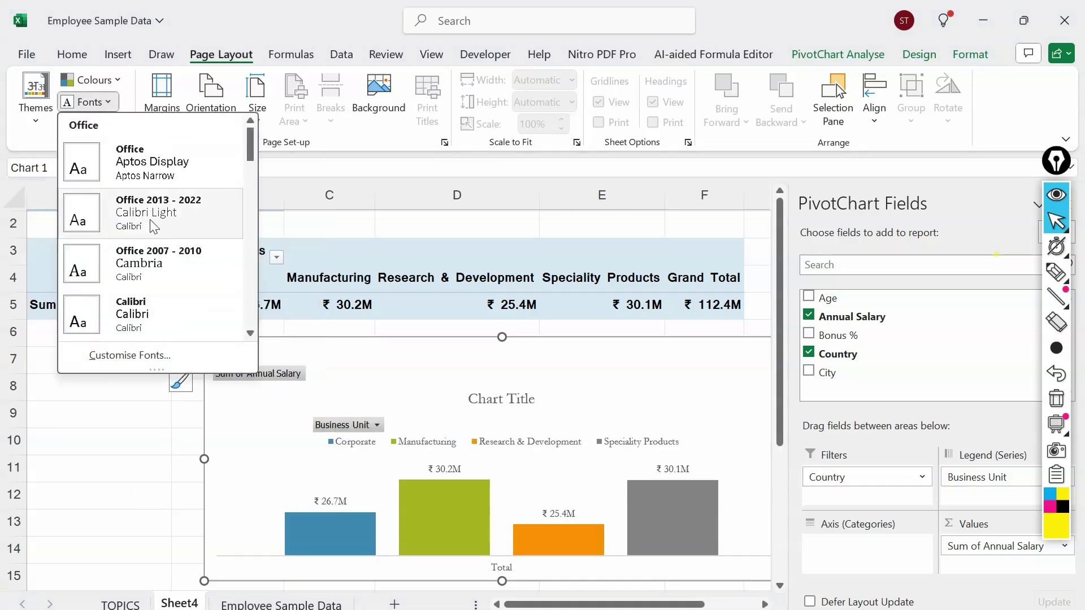
click(149, 216)
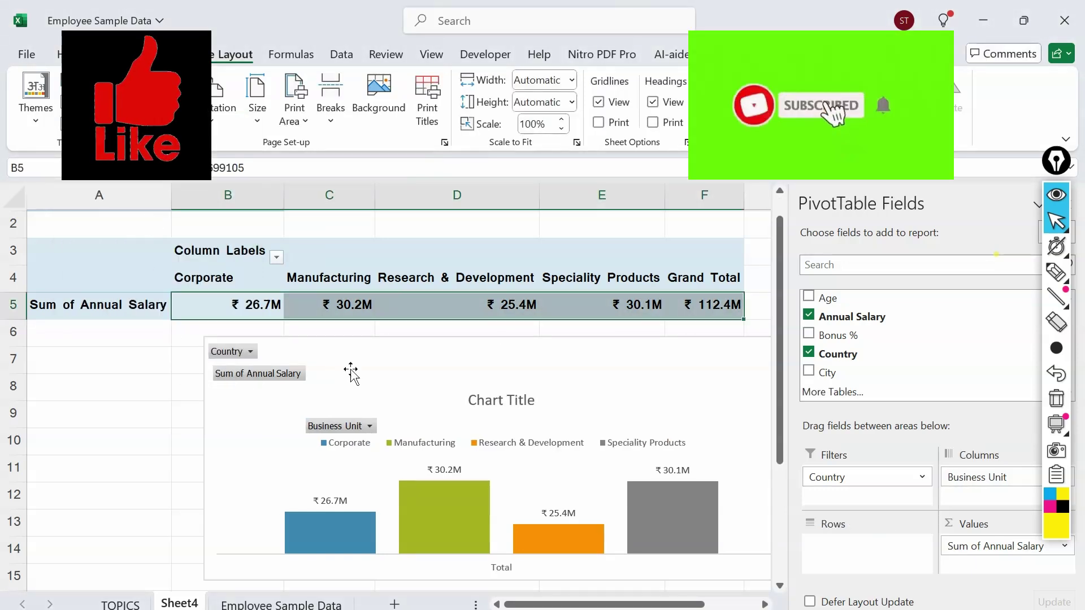
drag(351, 373, 229, 368)
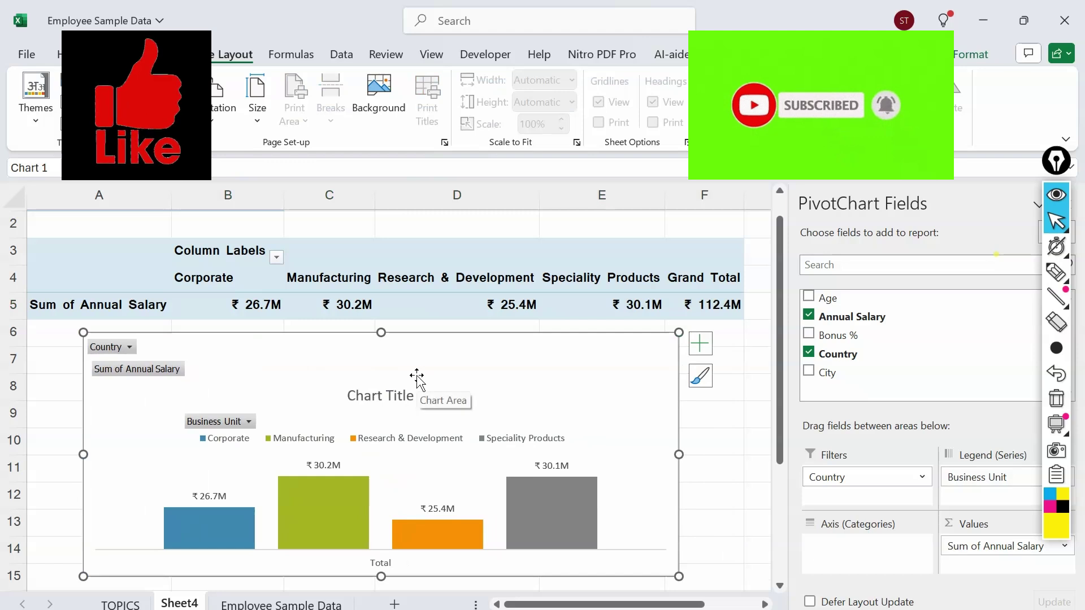
Step: Apply the Basis theme to the workbook and shift the chart slightly toward the sheet's left edge
click(36, 121)
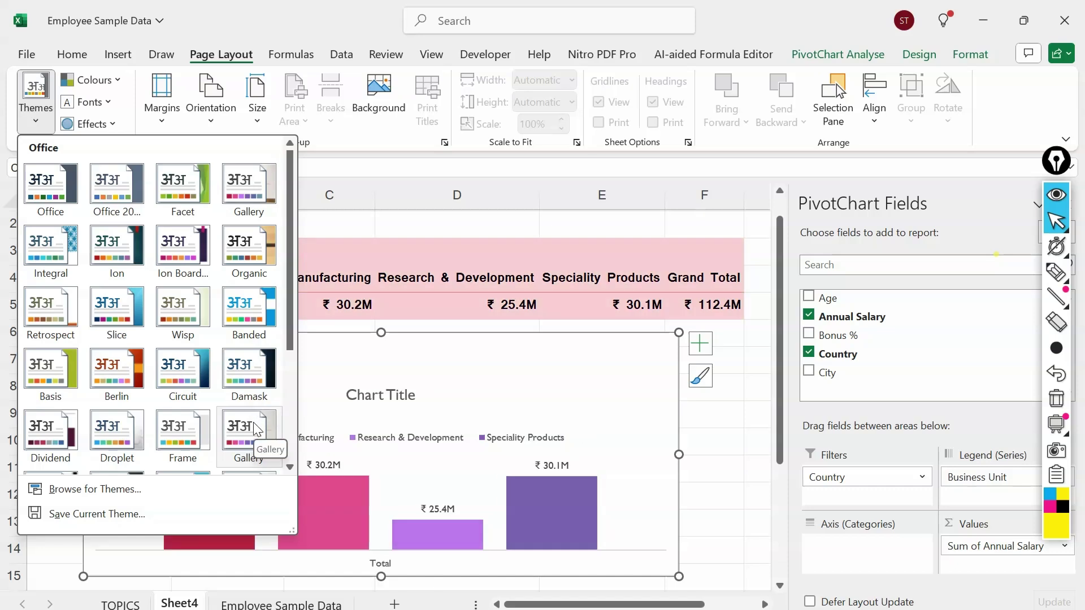
scroll(253, 423, down, 3)
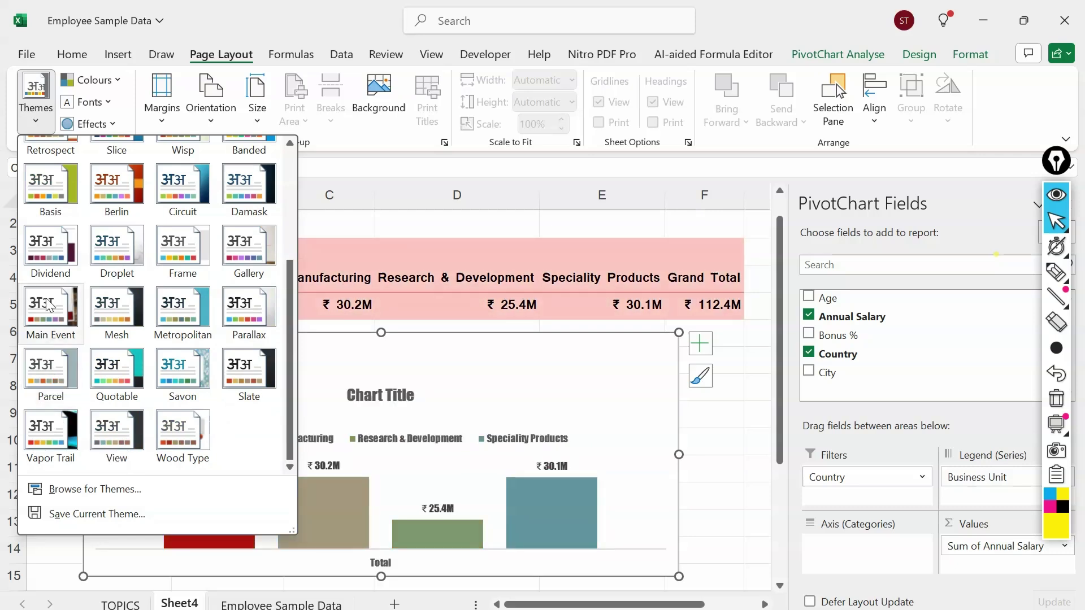
click(50, 198)
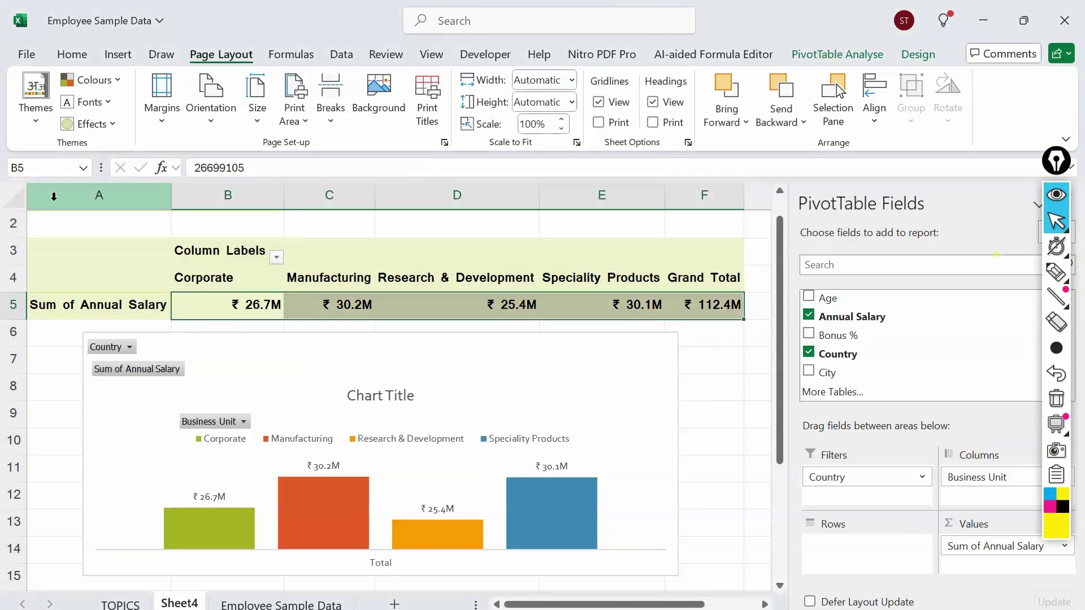
drag(544, 380, 509, 377)
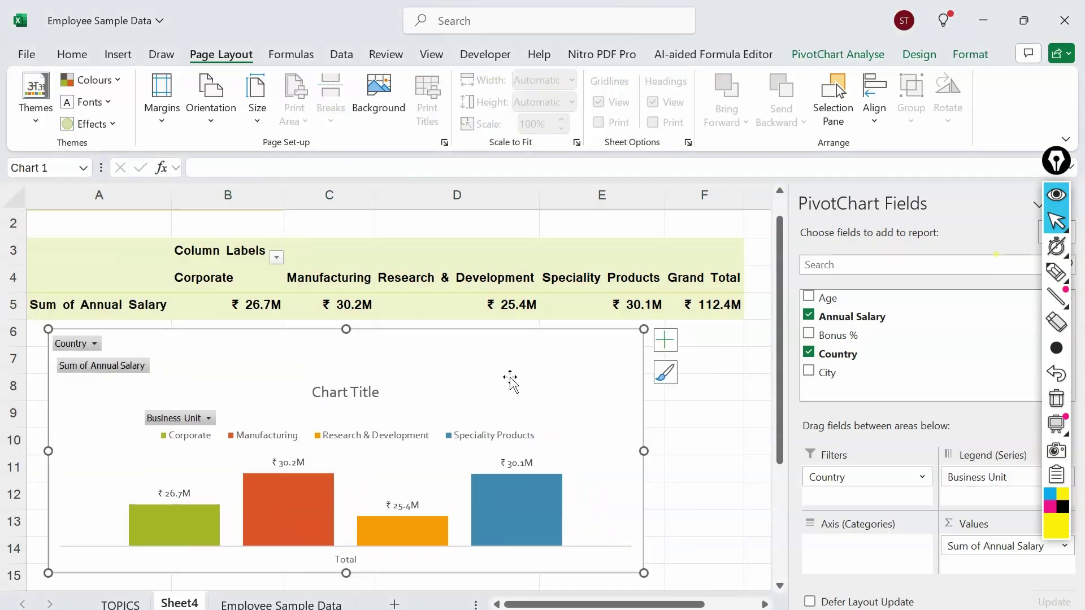
Step: Return to the TOPICS worksheet to review the list of topics
click(140, 604)
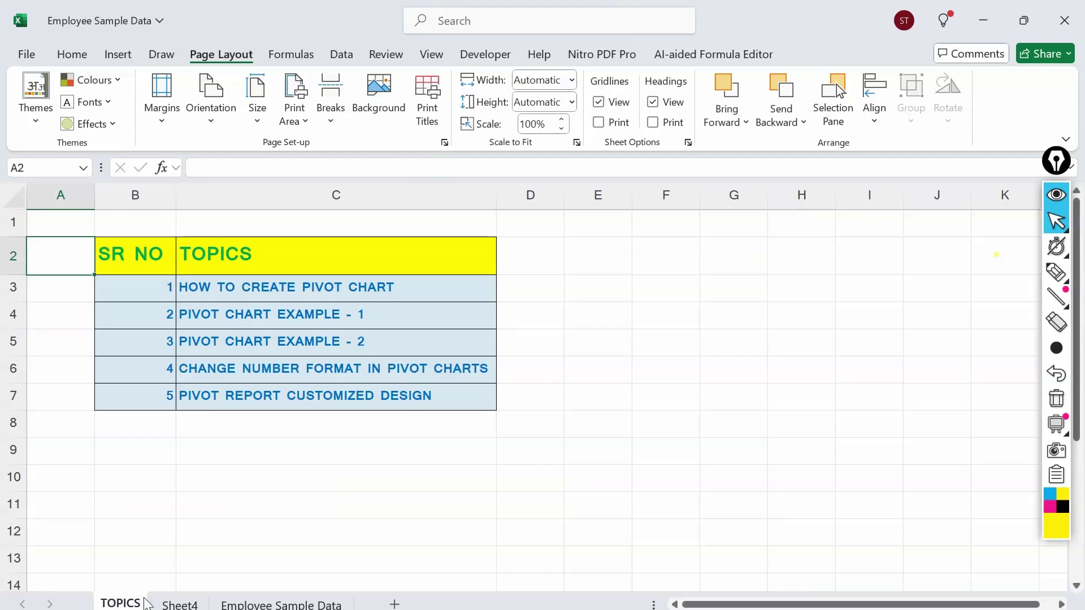